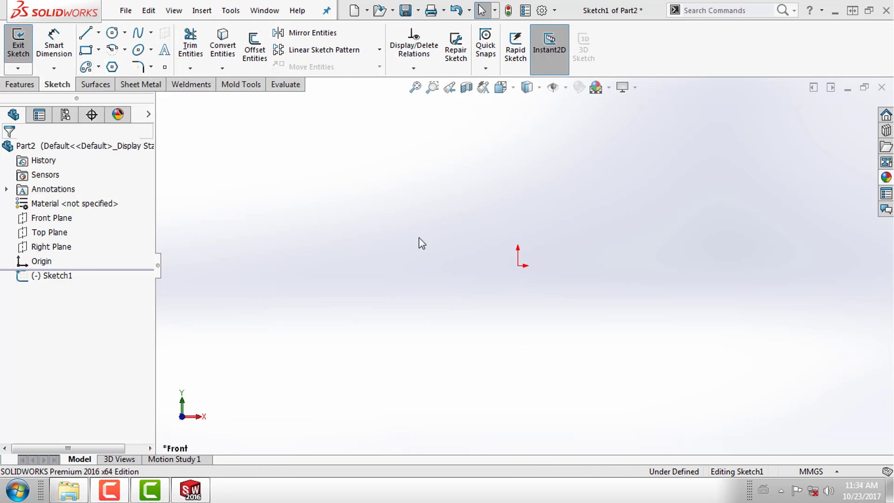
Sketch a horizontal straight slot from the origin, about 57 mm between centres and 23 mm wide, with dimensions added.
click(99, 67)
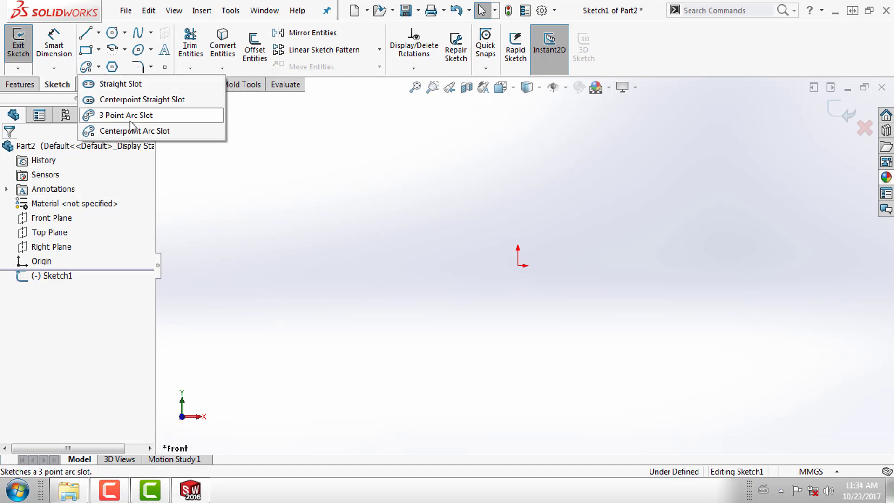
click(149, 86)
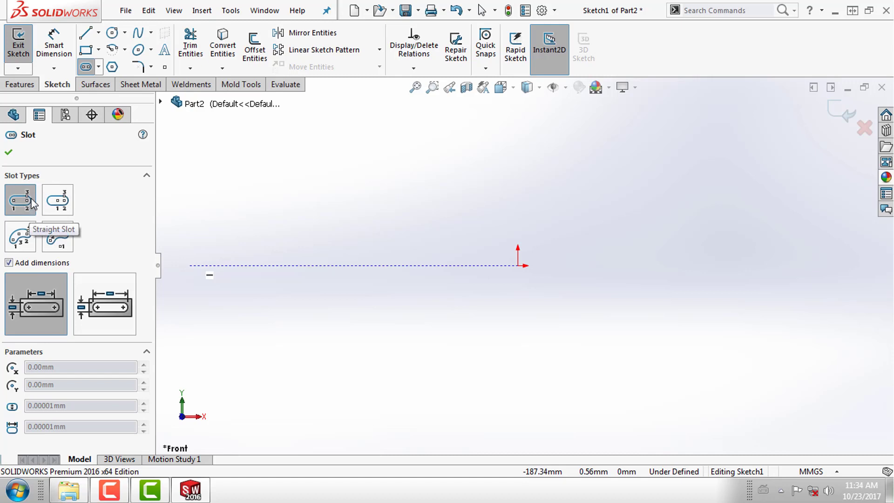
click(518, 266)
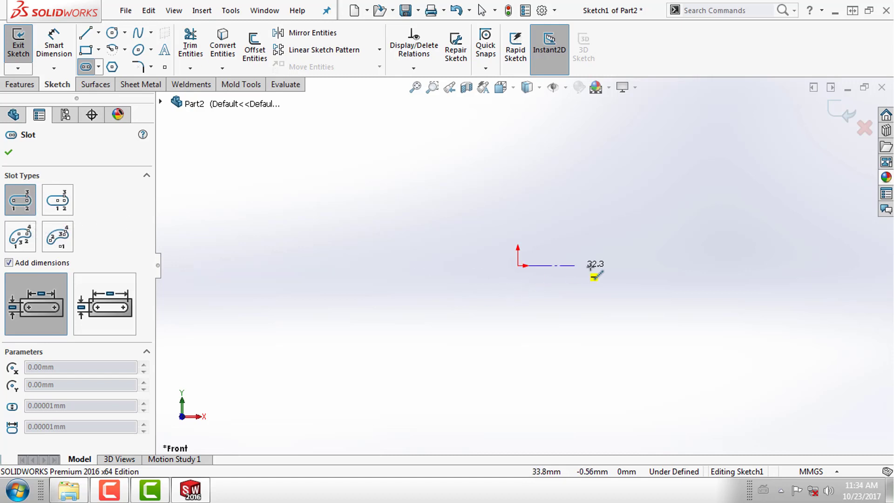
click(614, 266)
click(620, 243)
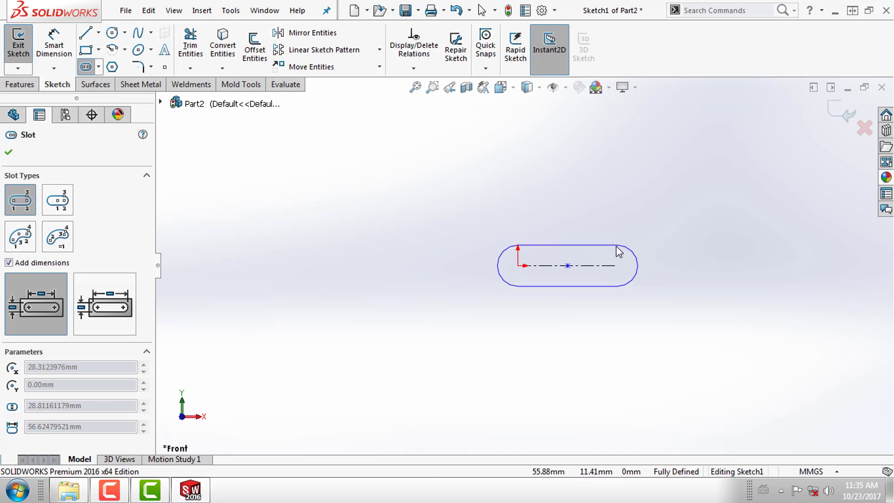
click(617, 247)
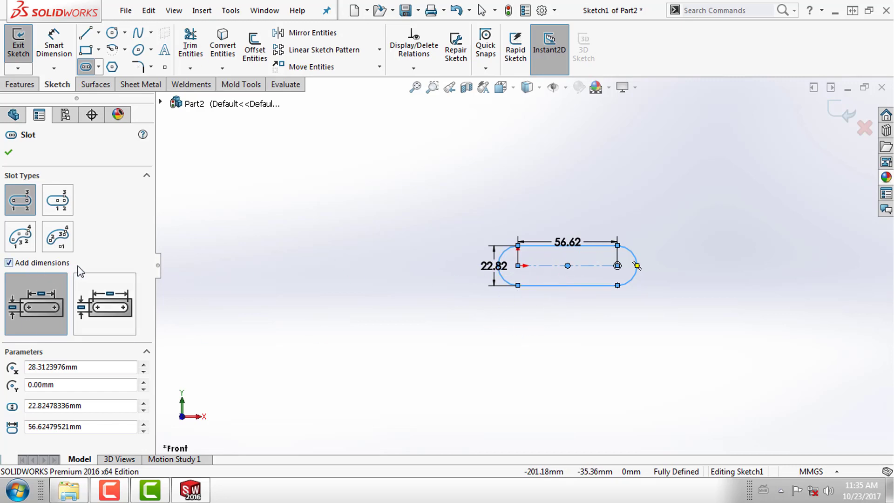
Sketch a second horizontal straight slot up and left of the origin without automatic dimensions, about 70 mm between centres and 30 mm wide.
click(9, 263)
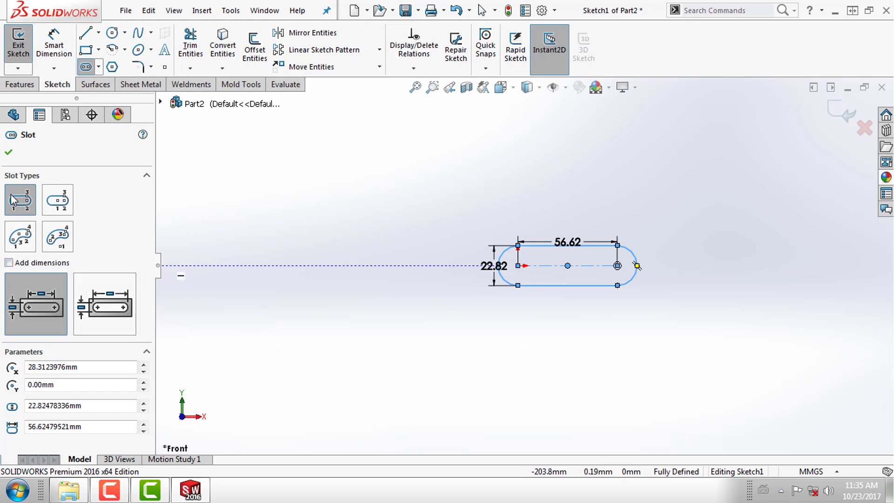
click(269, 217)
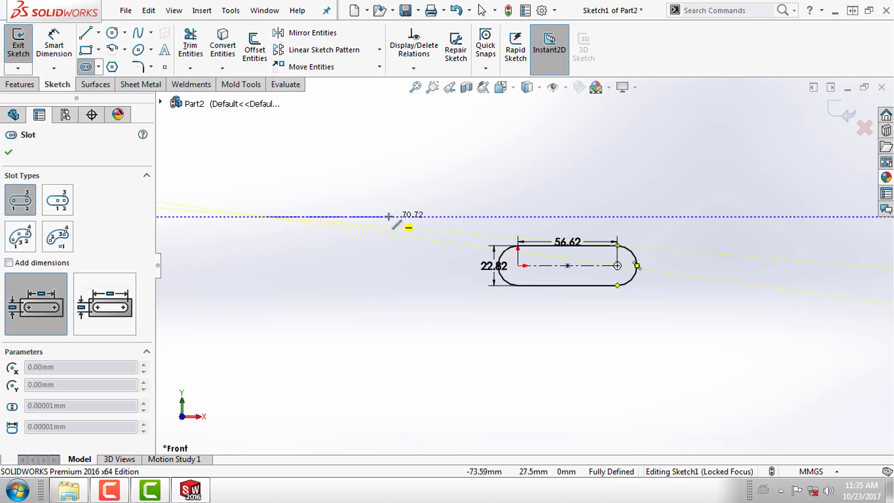
click(388, 217)
click(390, 243)
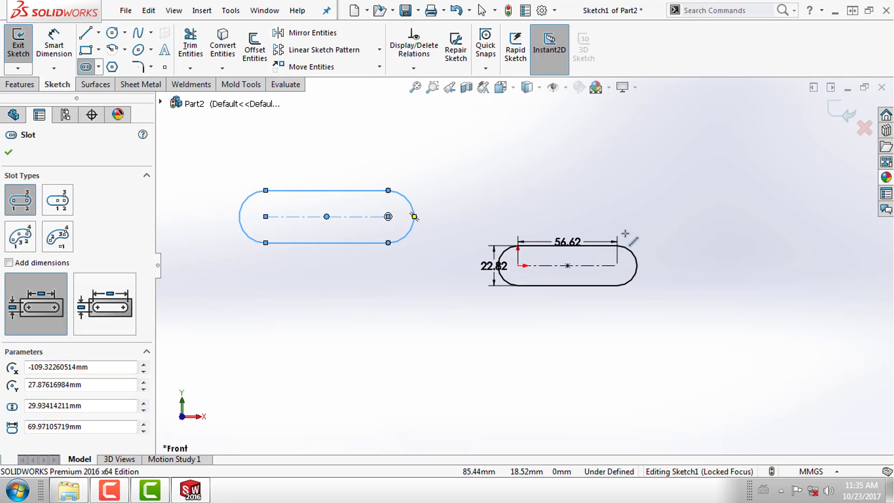
right_click(379, 318)
click(433, 335)
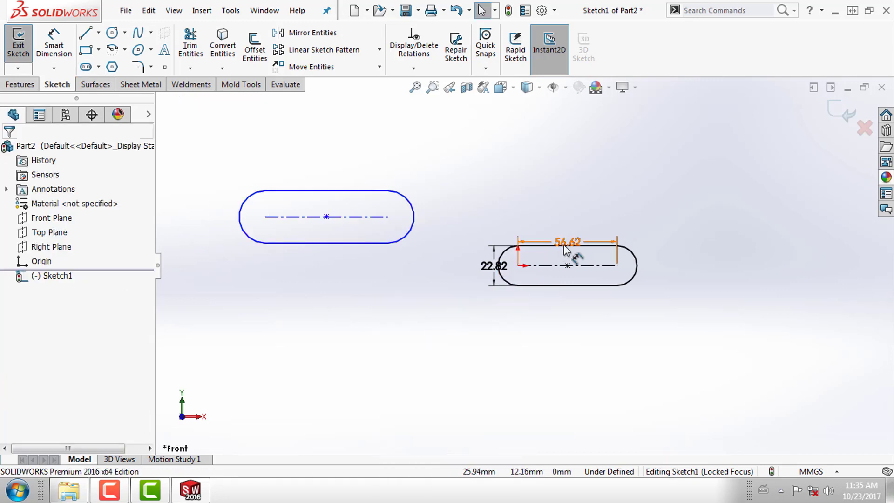
Move the length and width dimensions of the slot at the origin farther away from its outline.
drag(569, 242, 566, 227)
drag(494, 270, 470, 271)
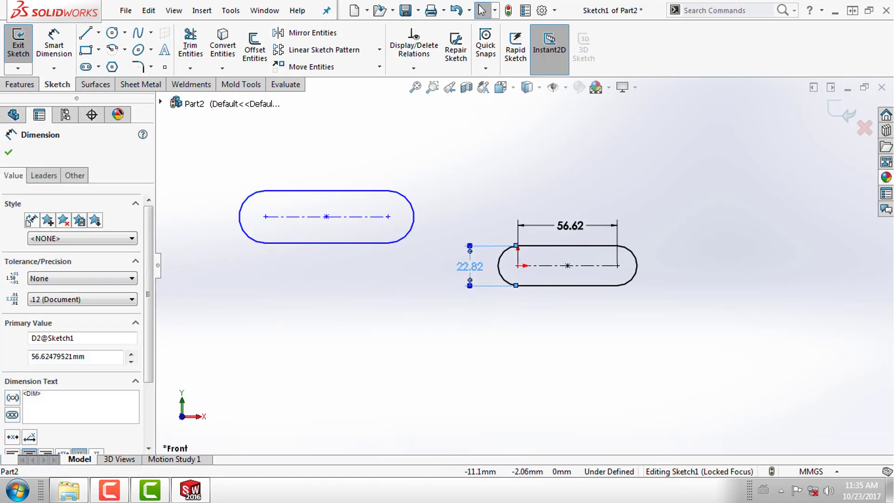
click(555, 295)
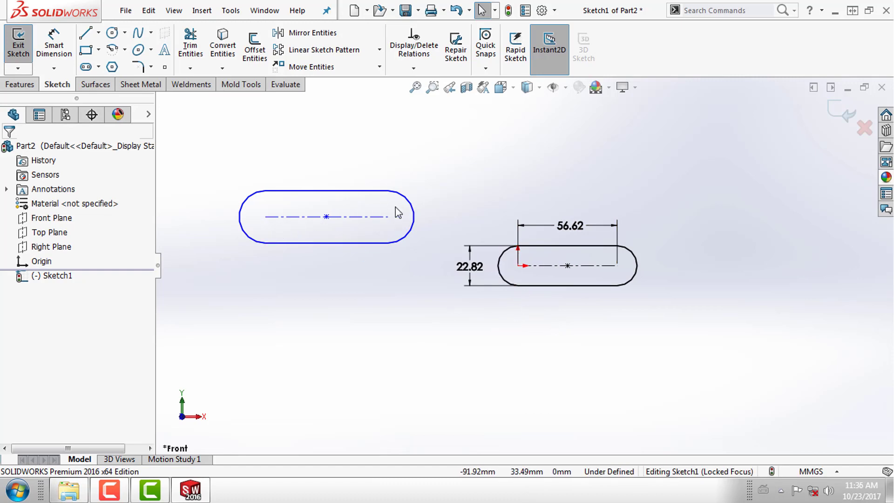
Set the slot at the origin to 50 mm between centres and 20 mm wide.
double_click(570, 228)
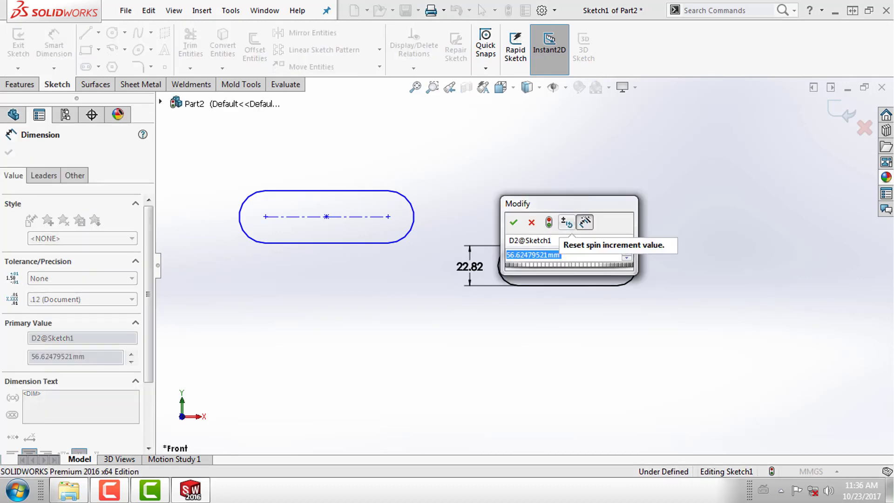
text(50)
key(Return)
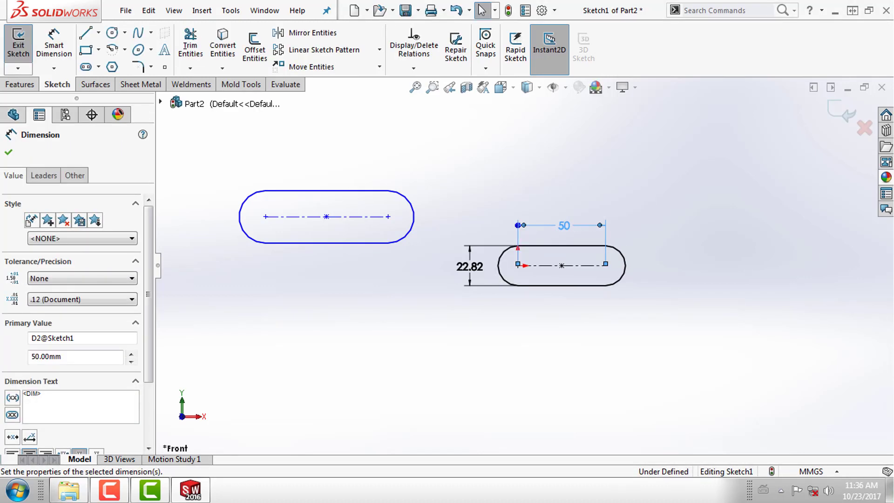
click(660, 304)
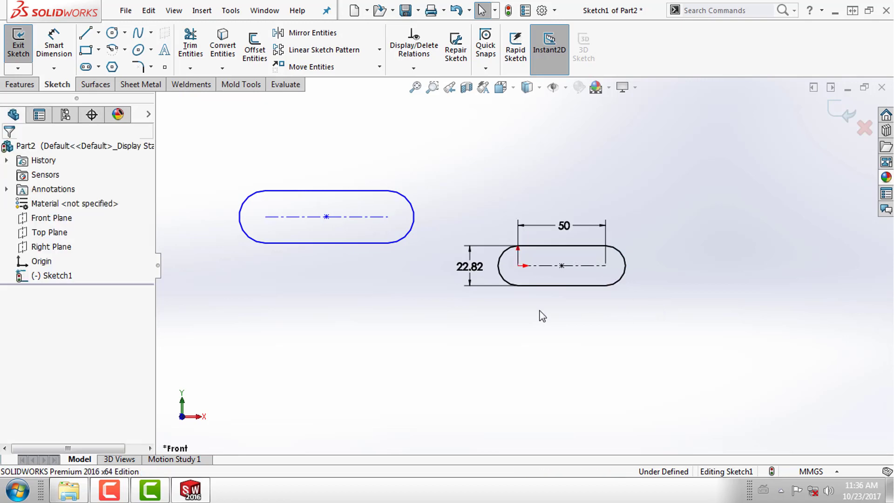
click(467, 266)
double_click(467, 269)
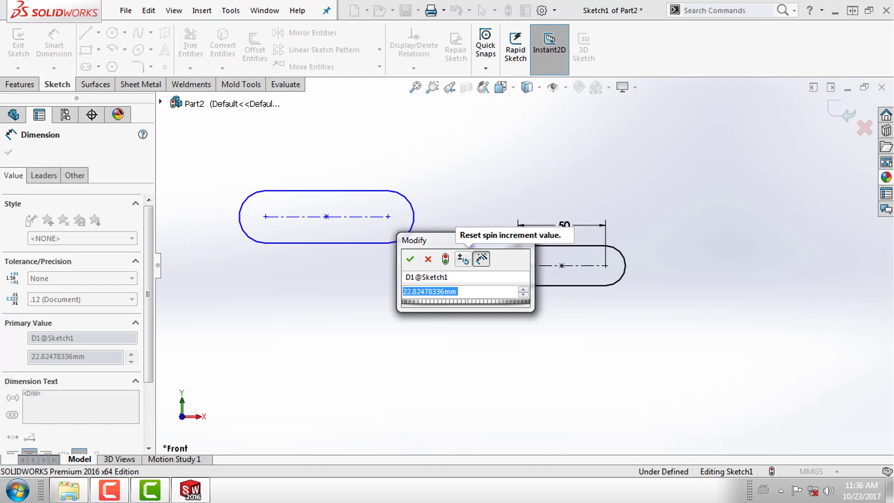
text(20)
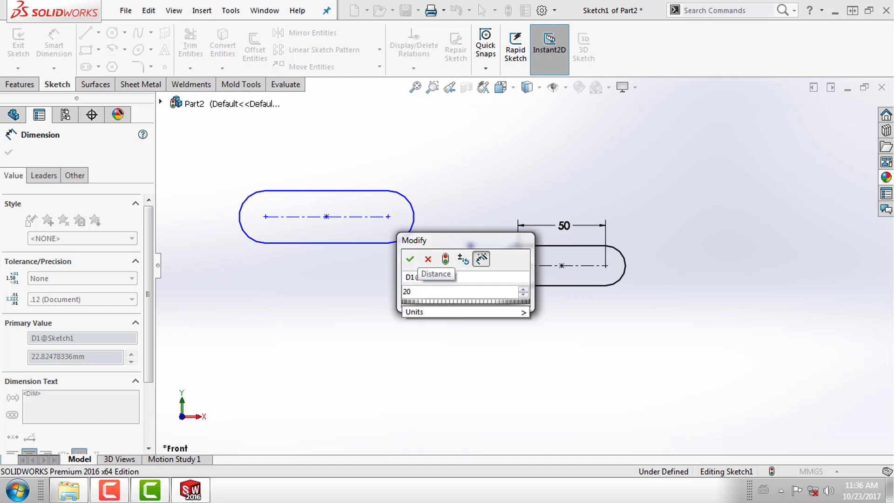
key(Return)
click(570, 349)
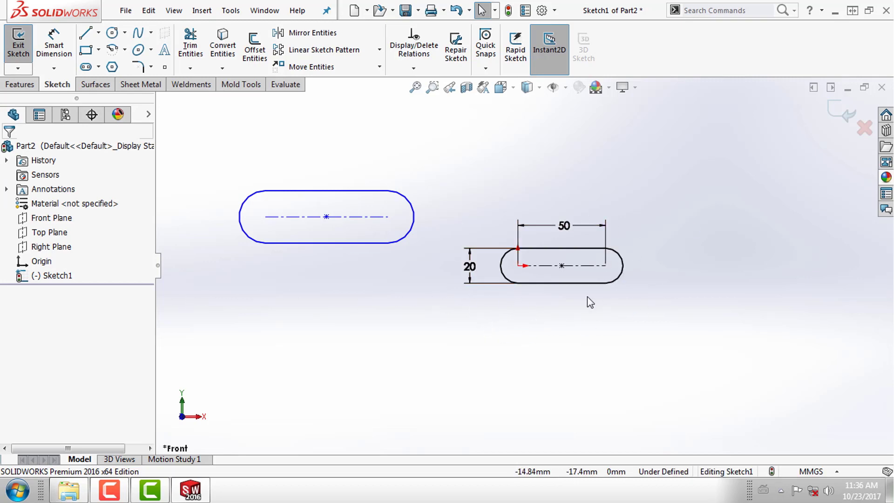
Dimension the centre-to-centre length of the undimensioned slot, placing the dimension above it.
scroll(520, 266, up, 3)
scroll(538, 254, down, 2)
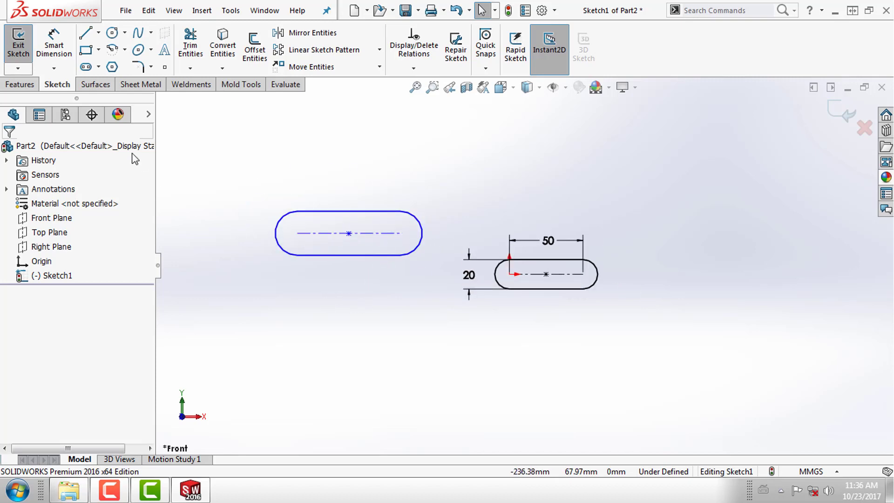
click(54, 46)
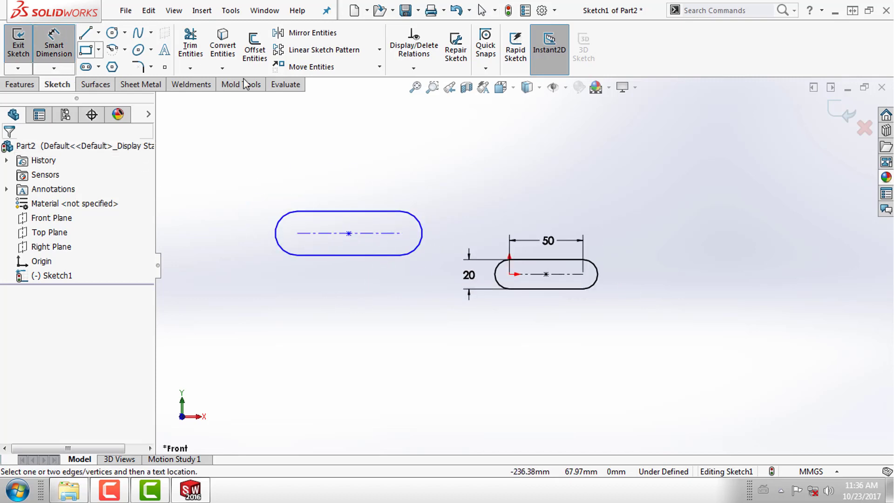
click(297, 234)
click(400, 232)
click(368, 163)
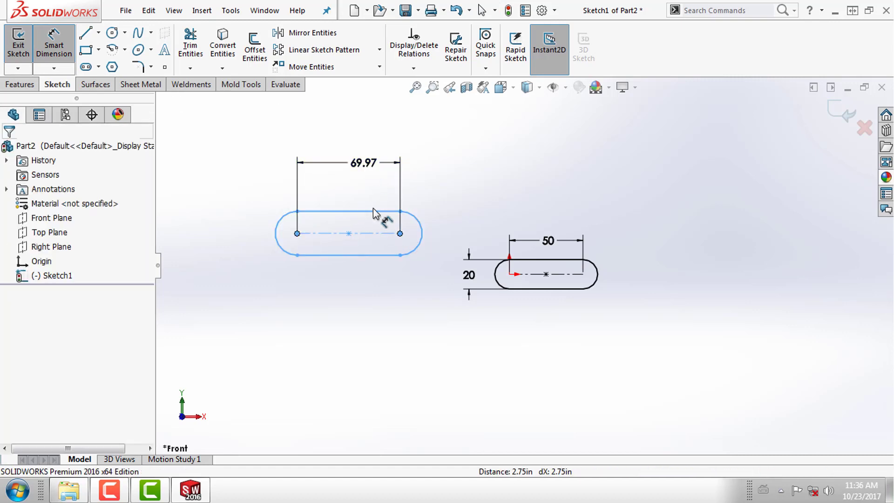
click(307, 157)
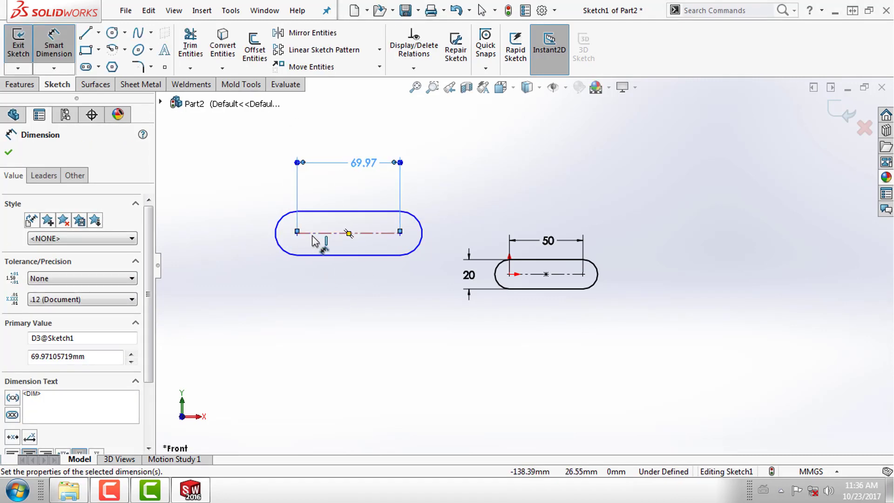
click(316, 212)
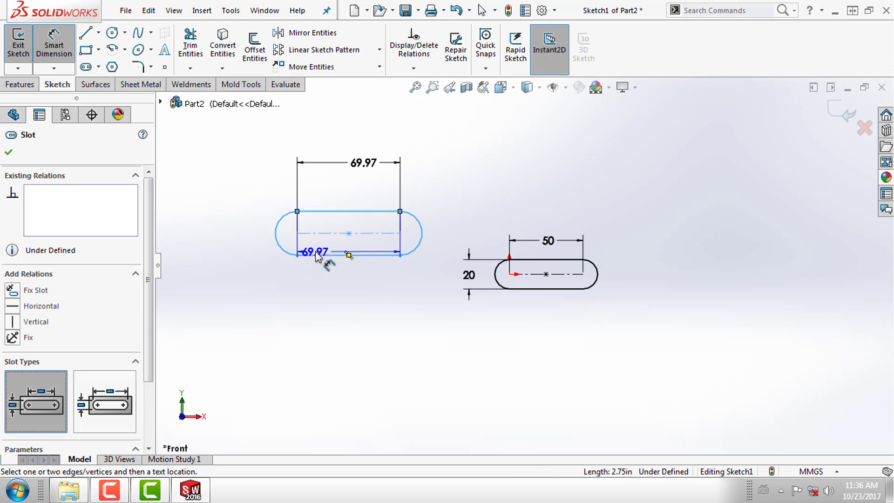
click(317, 251)
click(390, 150)
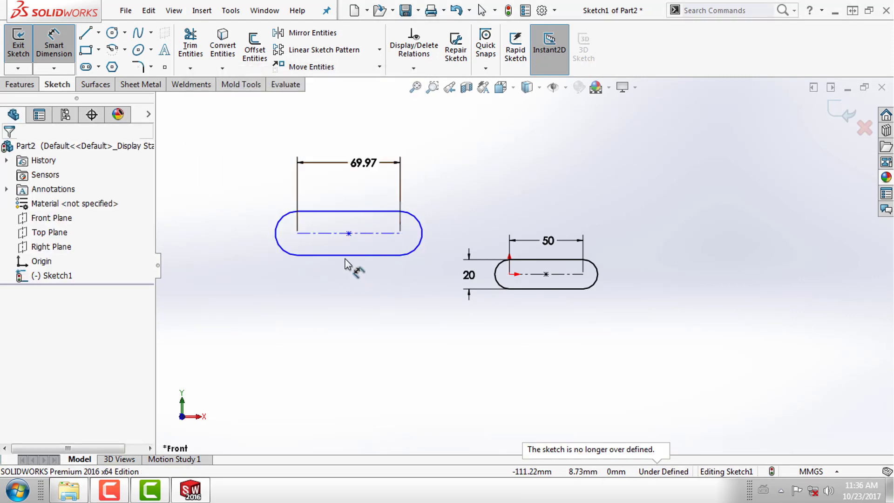
Dimension the upper-left slot's width as 30 mm and set its centre-to-centre length to 60 mm.
click(350, 215)
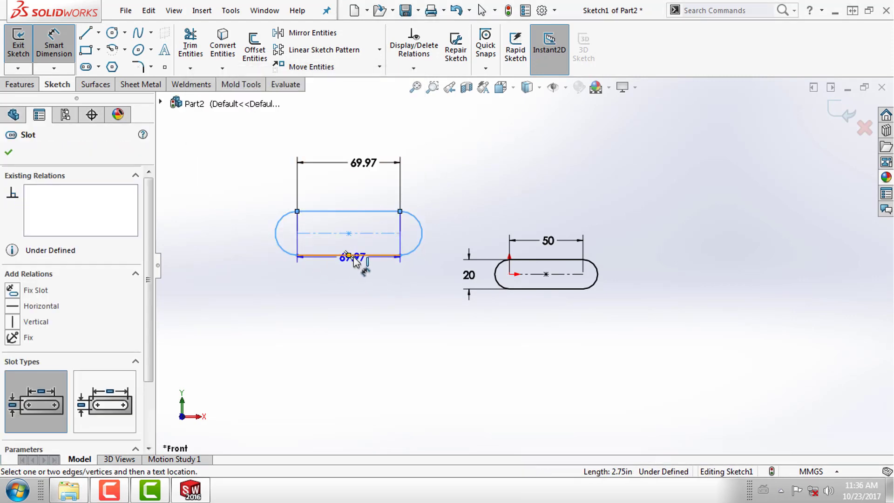
click(354, 255)
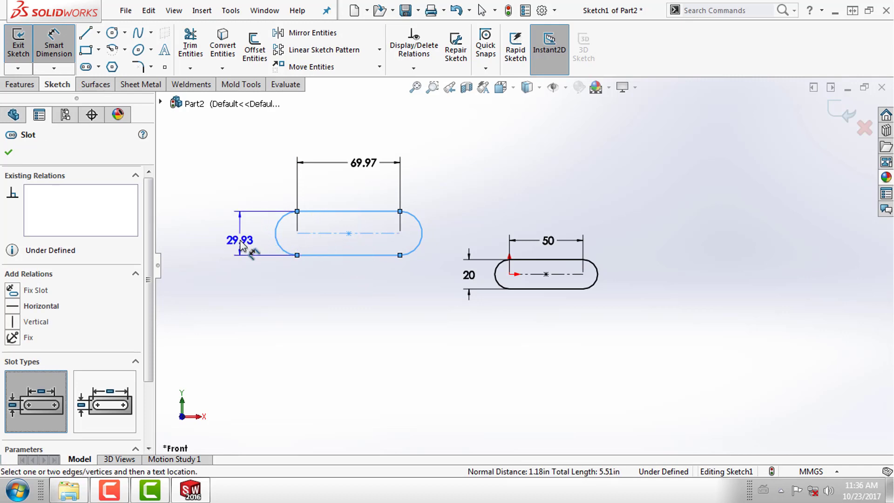
click(251, 253)
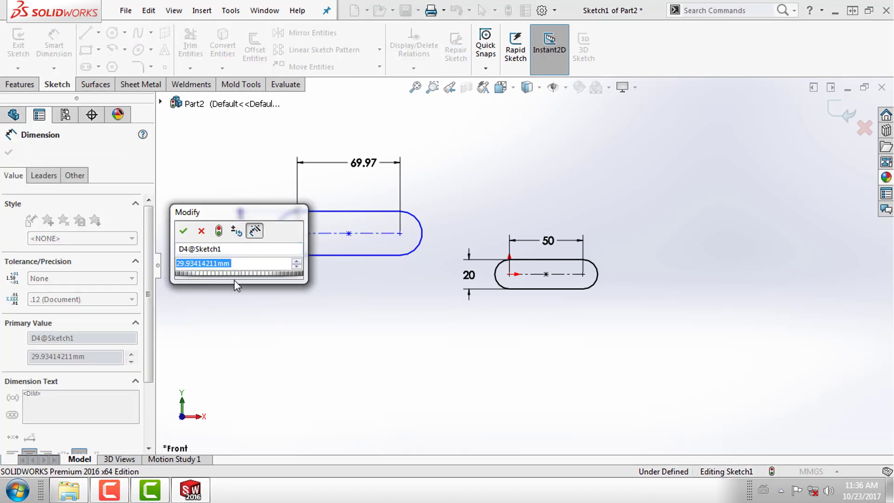
text(30)
key(Return)
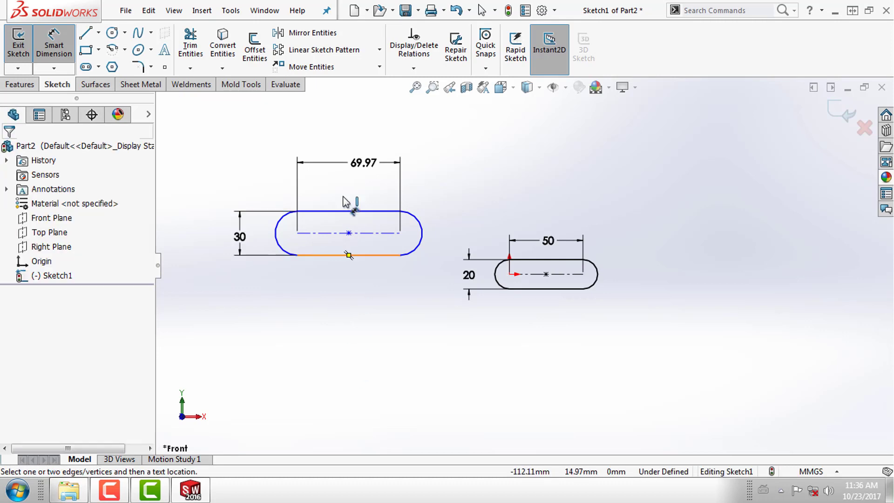
double_click(364, 162)
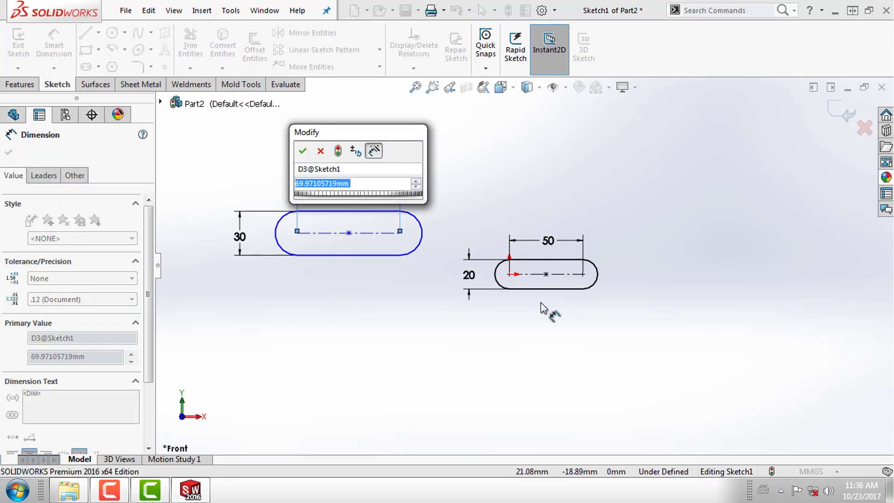
text(60)
key(Return)
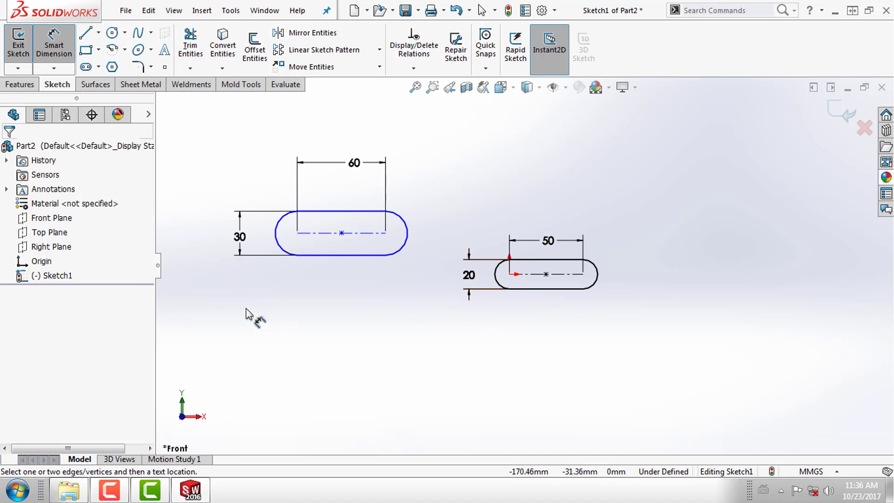
Sketch a horizontal centerpoint straight slot below the other two, about 97 mm between centres and 22 mm wide, with automatic dimensions enabled.
click(100, 67)
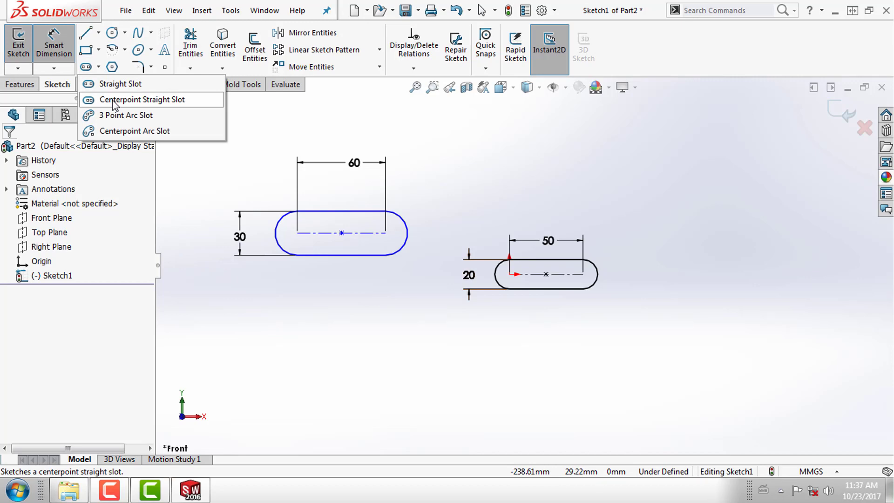
click(113, 100)
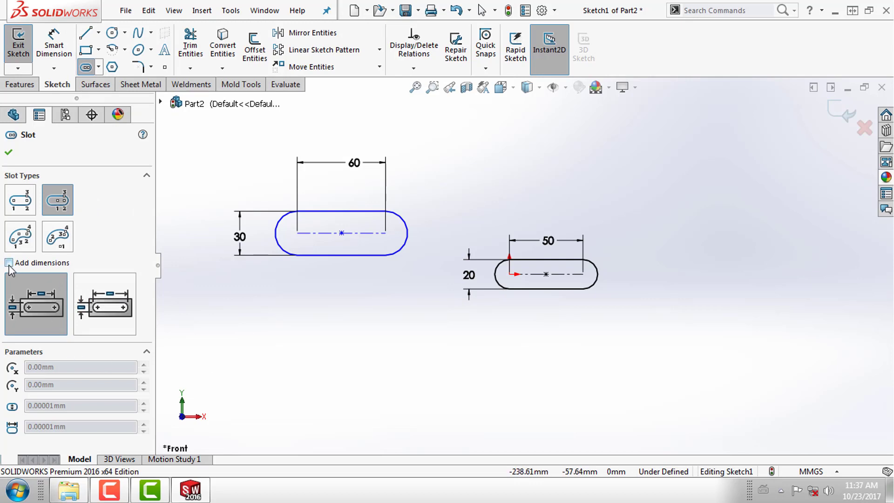
click(28, 264)
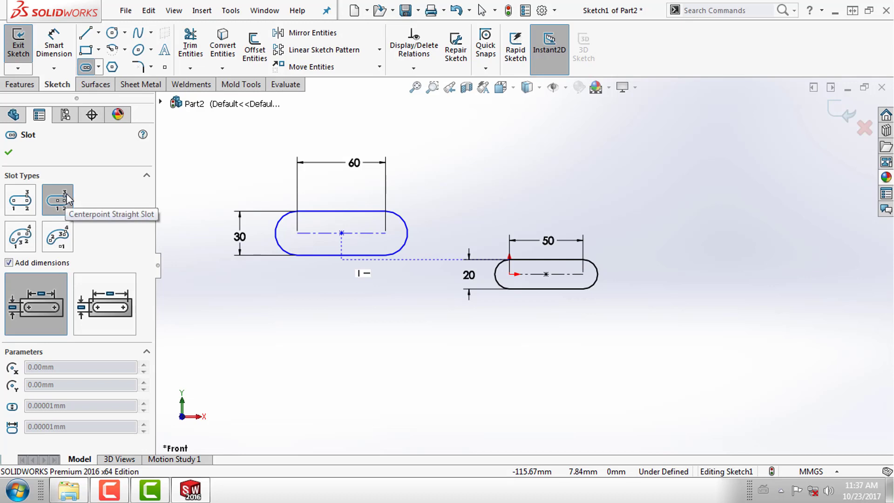
click(415, 366)
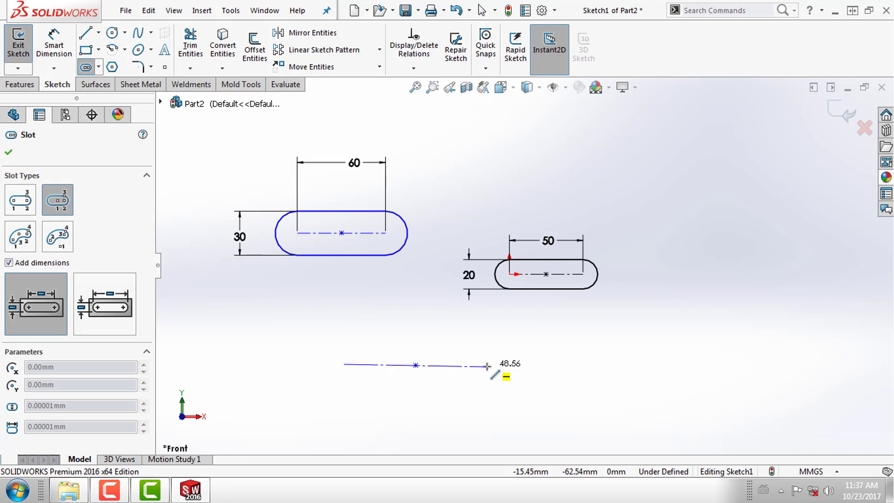
click(487, 366)
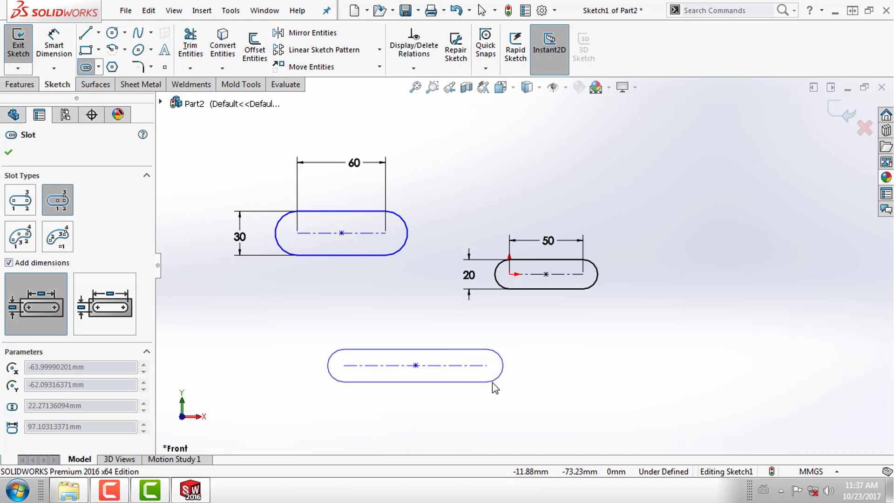
click(494, 388)
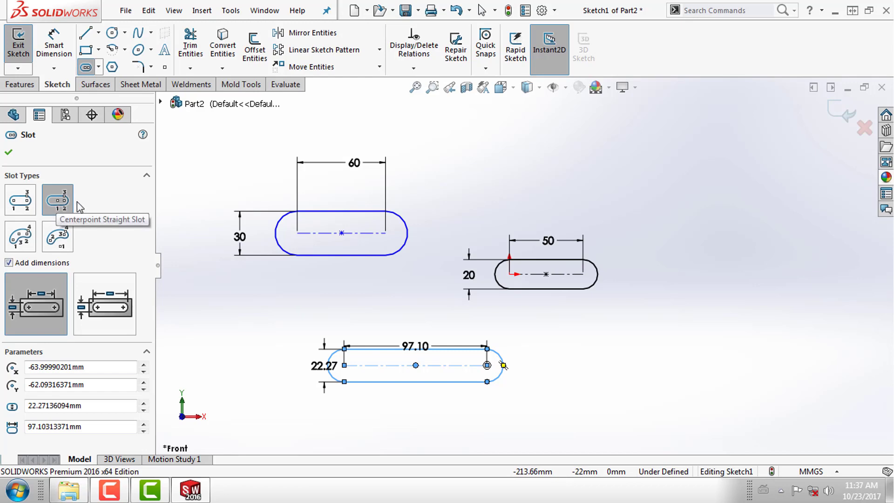
Sketch a 3 point arc slot beside the straight slots, about 152 mm radius, 34° sweep and 24 mm wide, with automatic dimensions.
click(23, 241)
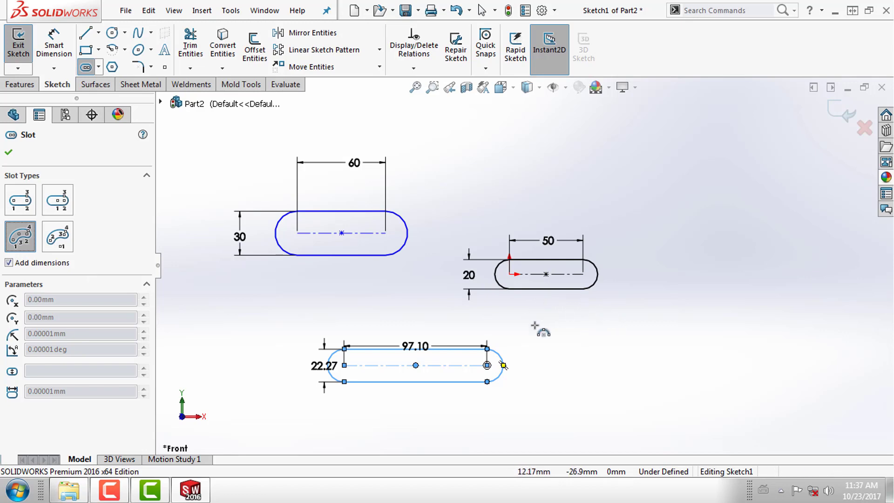
click(622, 336)
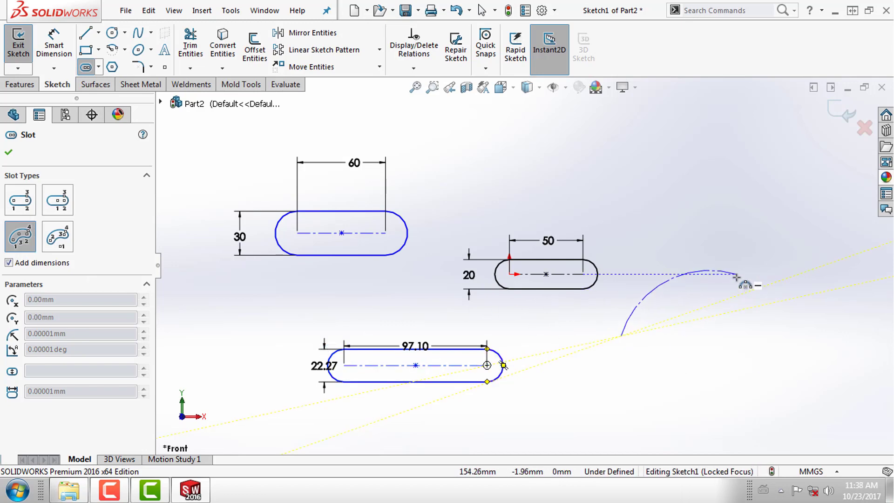
click(736, 277)
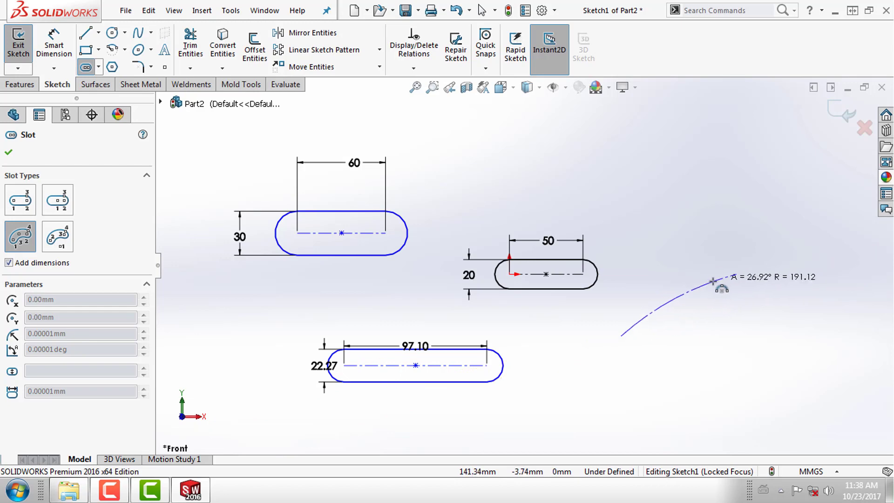
click(678, 296)
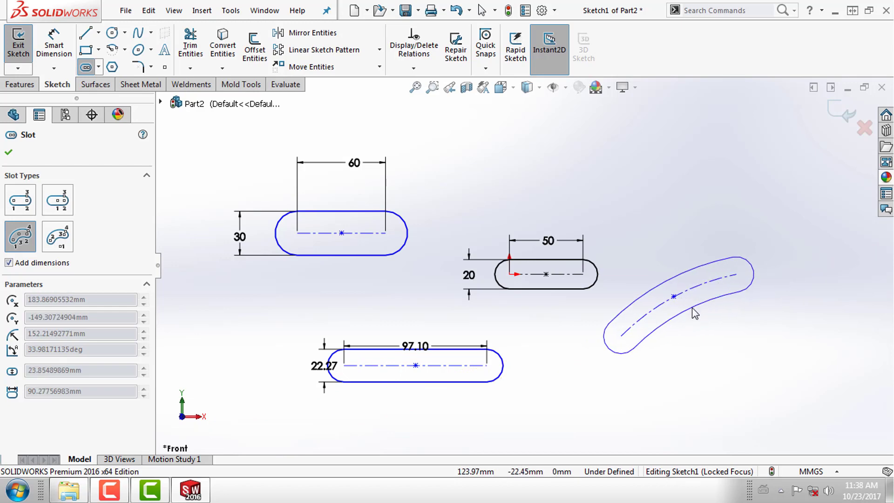
click(694, 313)
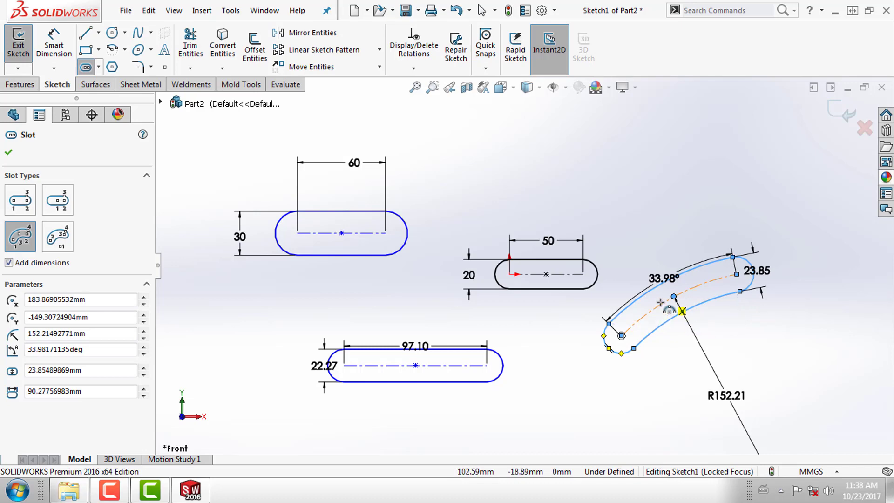
right_click(545, 163)
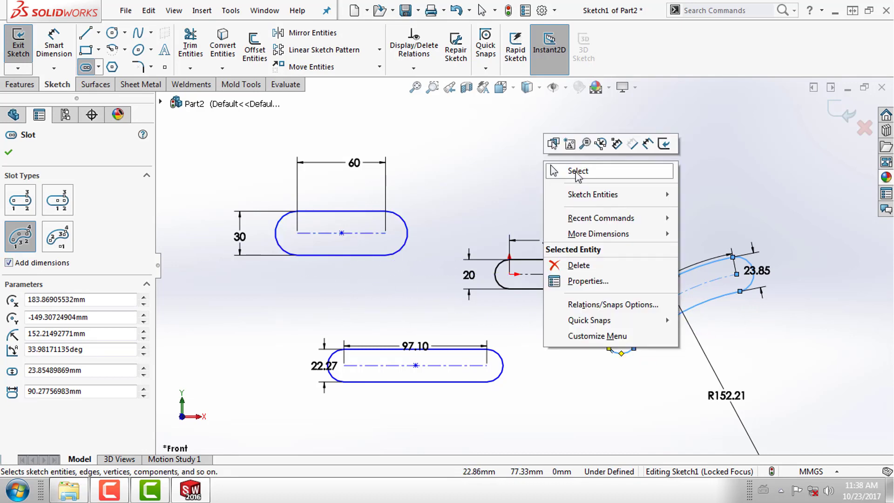
click(578, 170)
Move the arc slot's angle and width dimensions clear of its outline.
drag(664, 279, 636, 228)
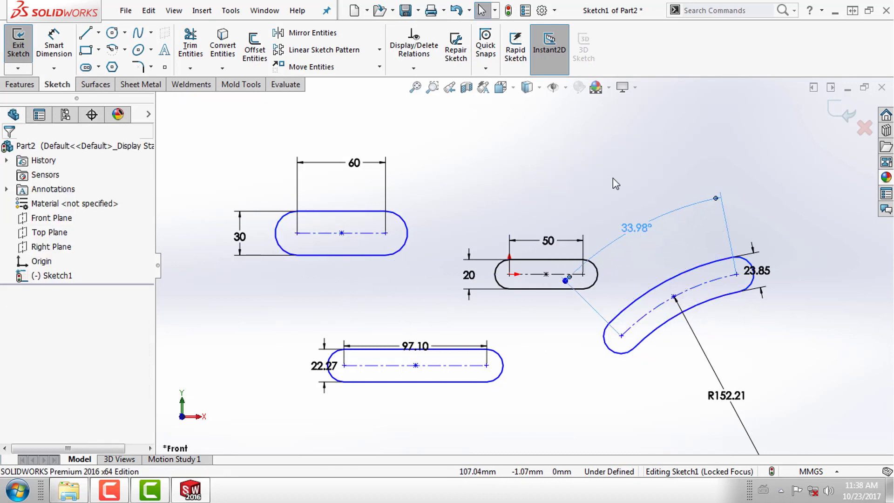
drag(778, 278, 830, 234)
click(817, 363)
scroll(738, 405, up, 4)
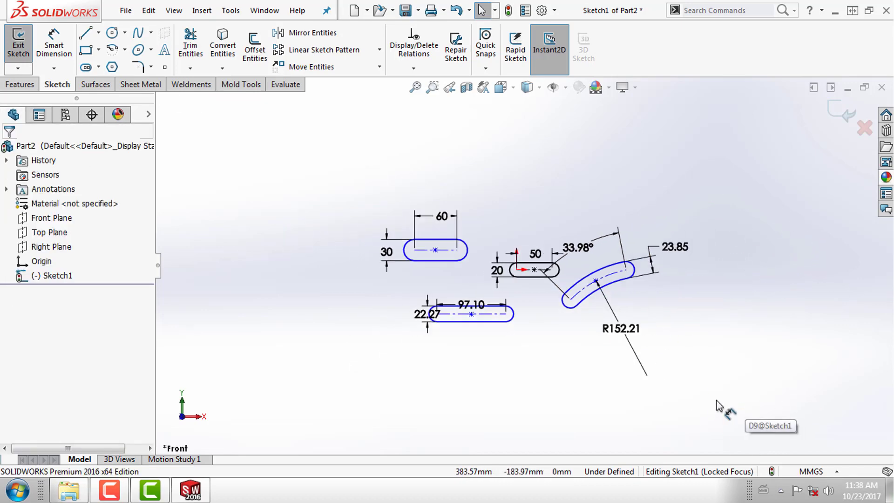
scroll(610, 324, down, 3)
scroll(471, 262, up, 2)
scroll(510, 300, down, 3)
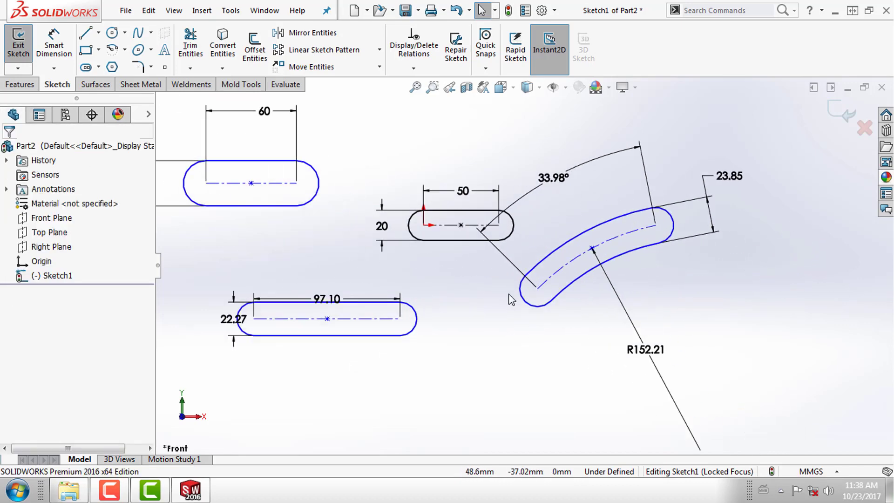
Delete all slots and their dimensions from the sketch.
scroll(568, 323, up, 3)
mouse_move(249, 145)
mouse_down()
mouse_move(297, 158)
mouse_move(700, 373)
mouse_move(708, 388)
mouse_up()
key(Delete)
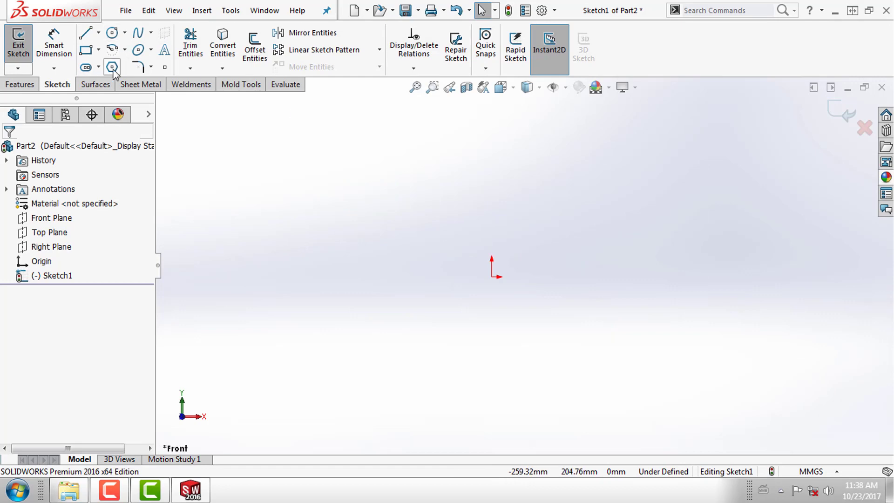
Sketch a 3 point arc slot starting at the origin, about 155 mm radius, 76° sweep and 52 mm wide, with automatic dimensions.
click(98, 67)
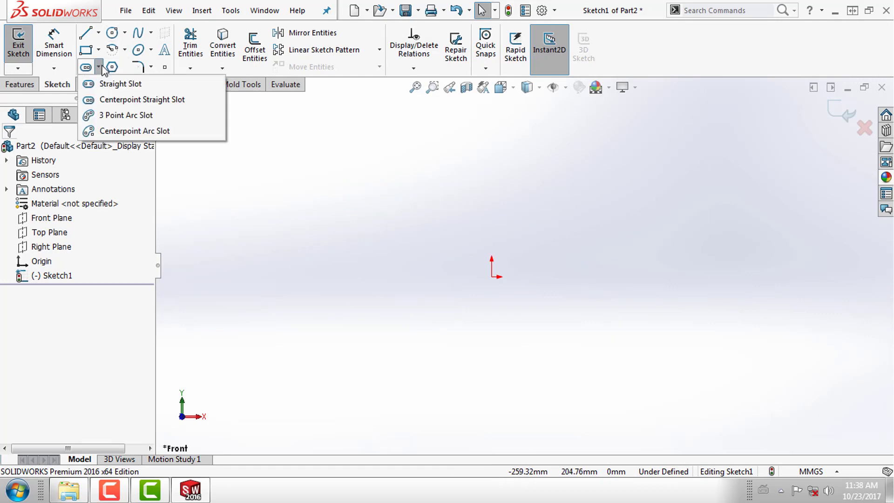
click(119, 116)
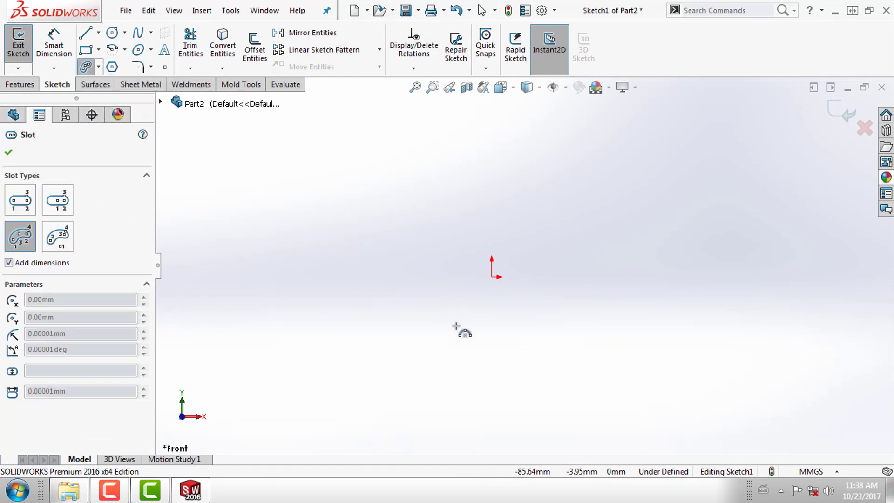
click(492, 277)
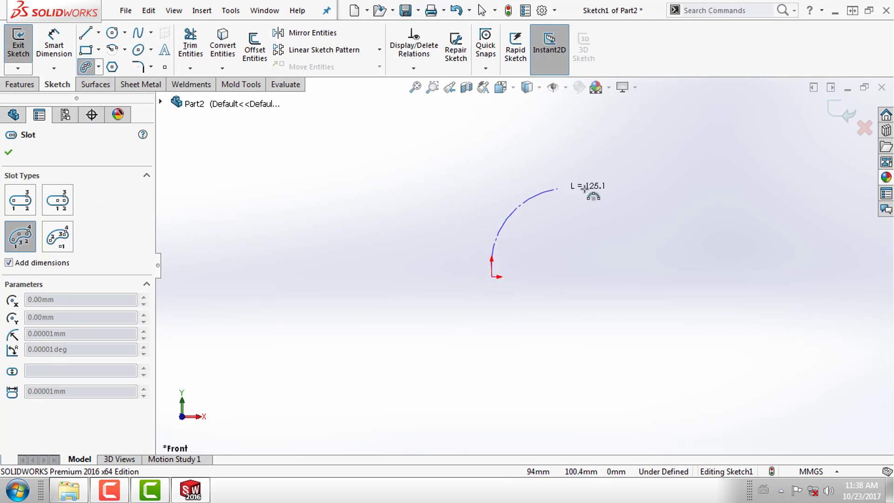
click(639, 196)
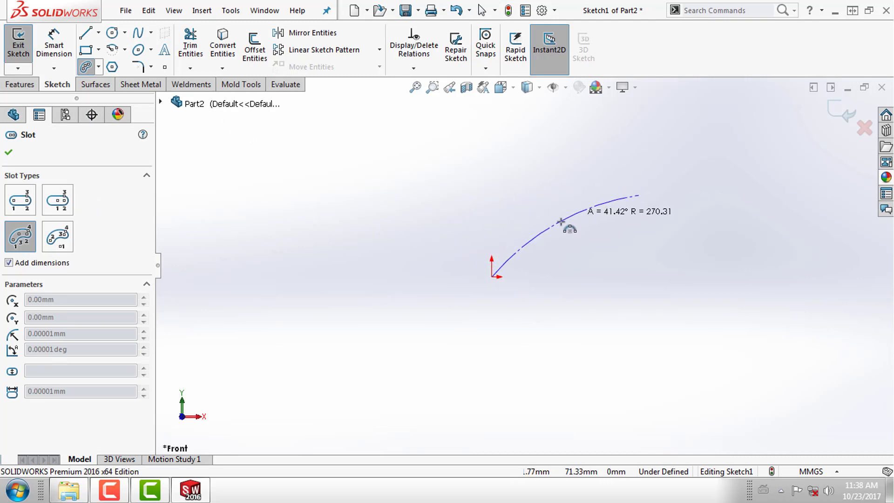
click(552, 210)
click(578, 229)
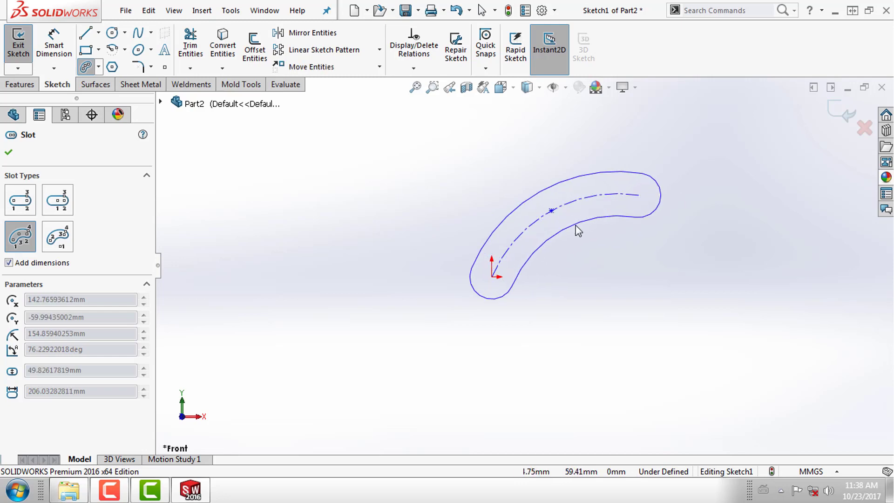
click(579, 231)
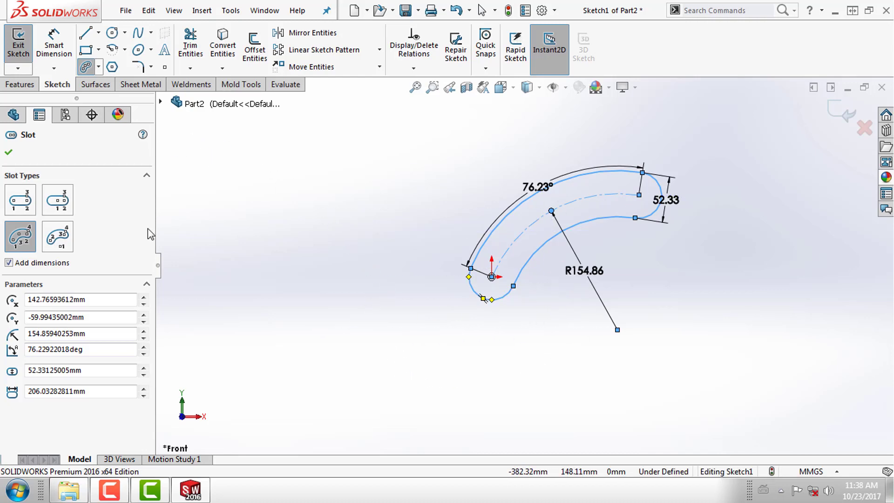
Sketch a centerpoint arc slot beside the existing one, about 147 mm radius, 64° sweep and 52 mm wide, with automatic dimensions.
click(62, 244)
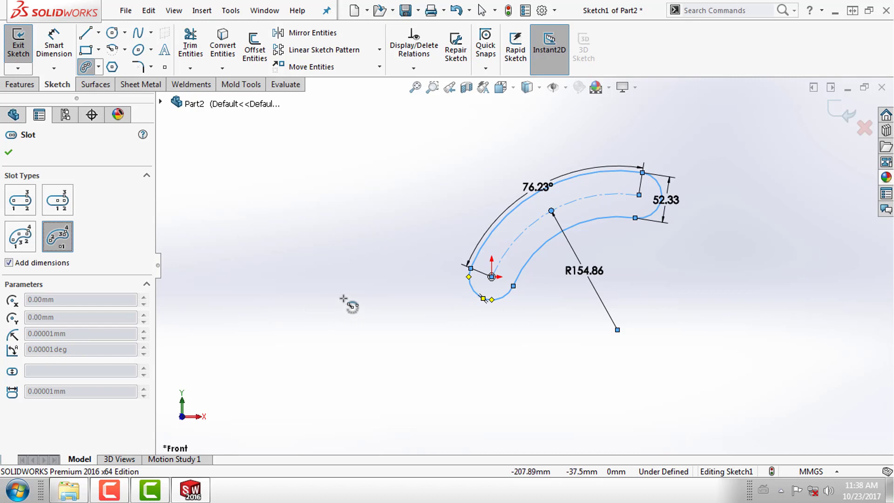
click(373, 293)
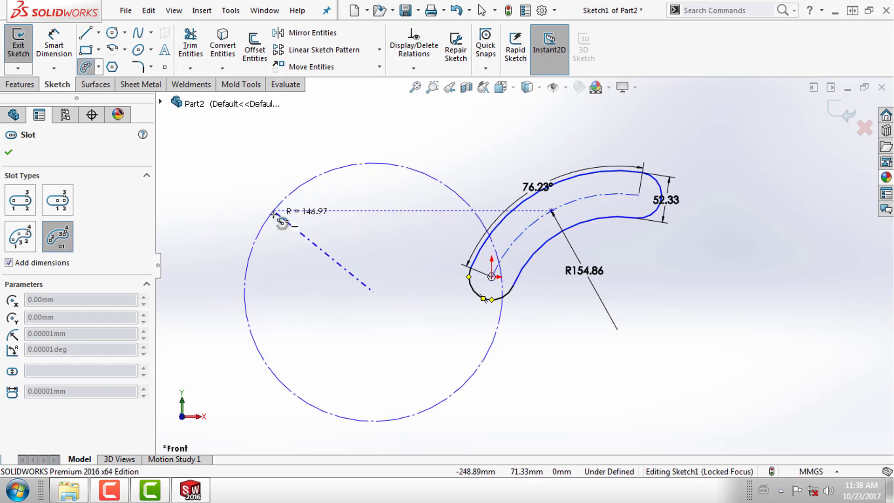
click(276, 210)
click(411, 165)
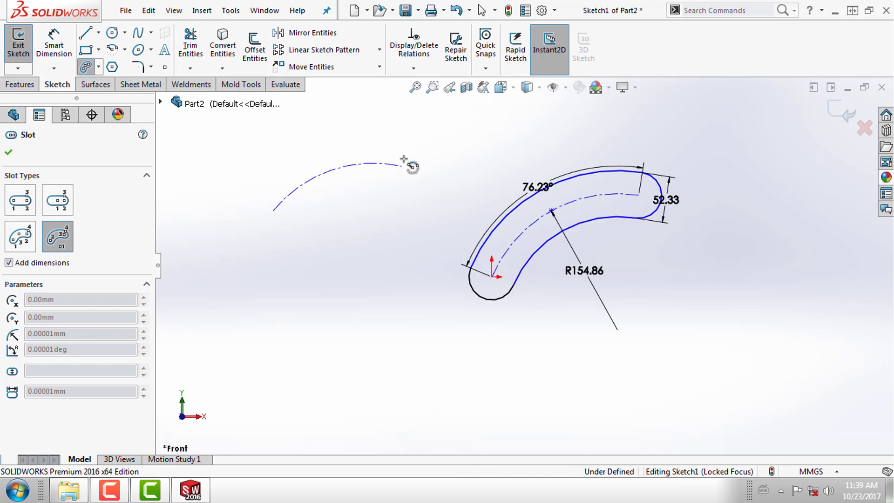
click(402, 148)
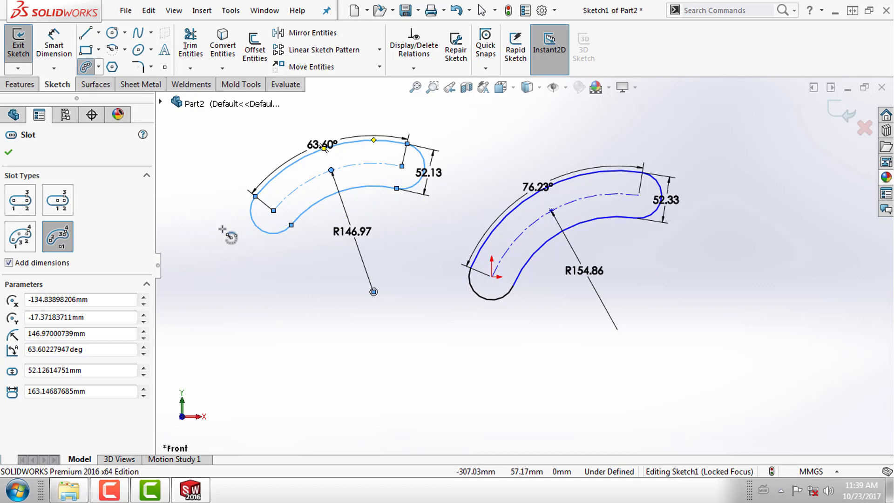
Delete both arc slots and their dimensions from the sketch.
right_click(390, 315)
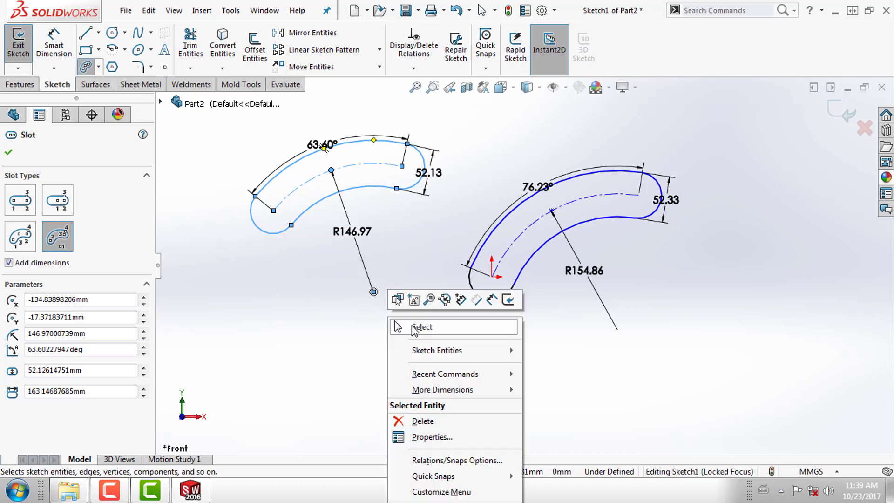
click(410, 325)
mouse_move(235, 121)
mouse_down()
mouse_move(643, 305)
mouse_move(706, 359)
mouse_up()
key(Delete)
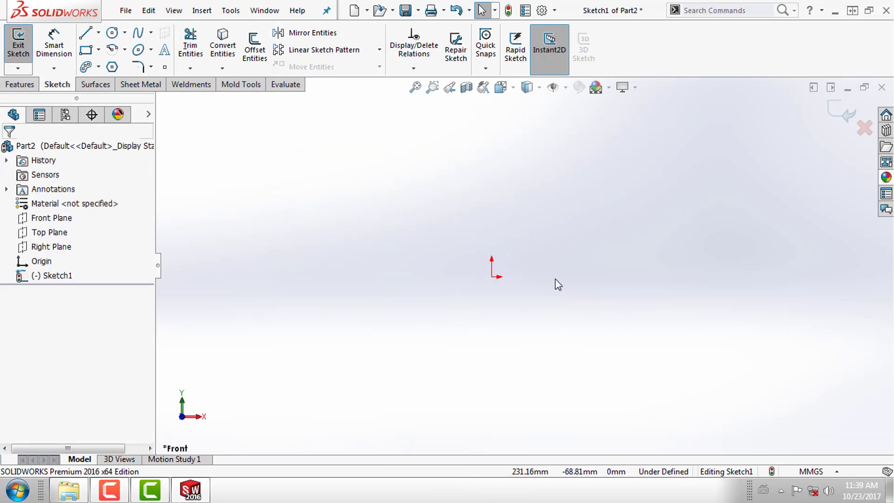
Sketch a three-sided polygon away from the origin around an inscribed circle of about 73 mm diameter.
click(112, 68)
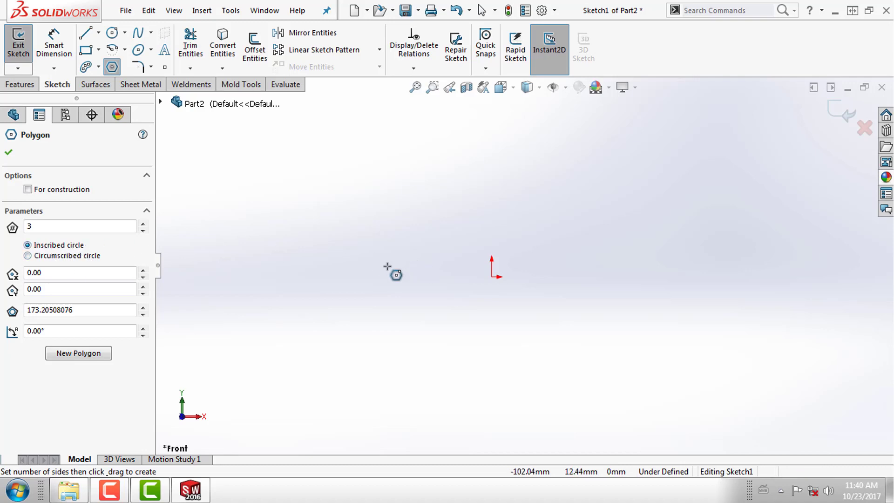
click(362, 264)
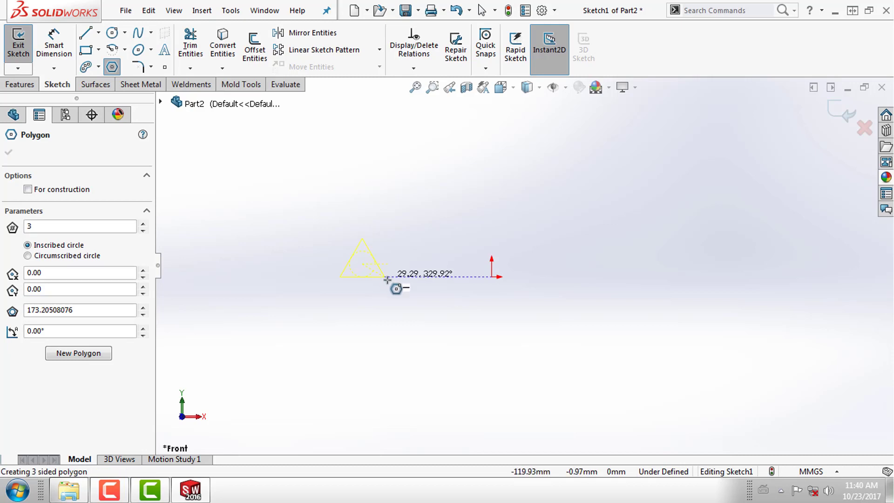
click(418, 296)
scroll(374, 274, up, 3)
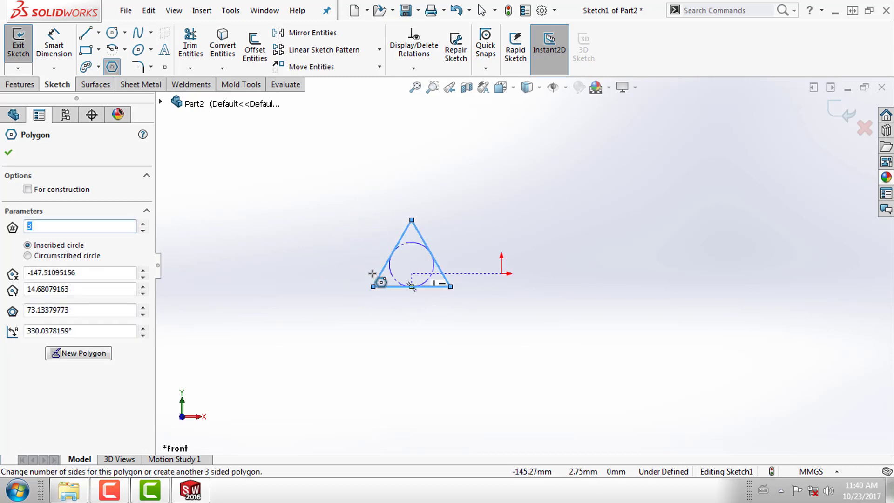
scroll(380, 277, down, 2)
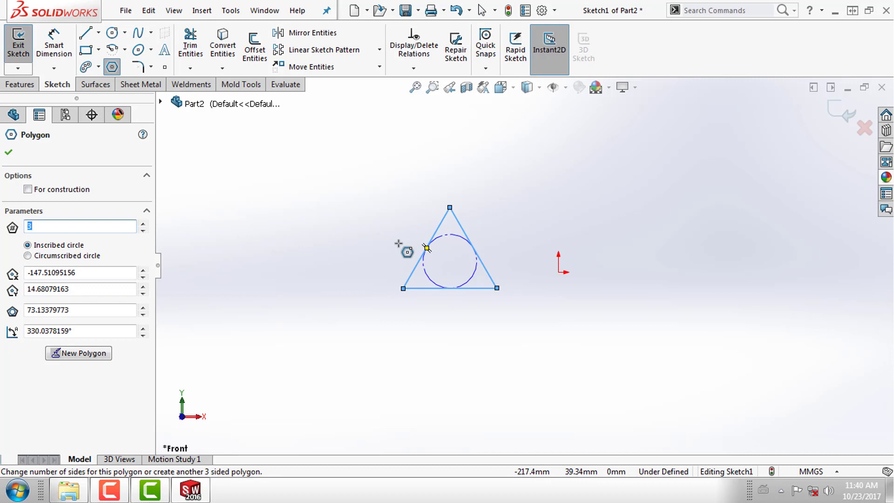
Try the triangle with a circumscribed circle and as construction geometry, restoring the inscribed circle and solid lines.
click(28, 256)
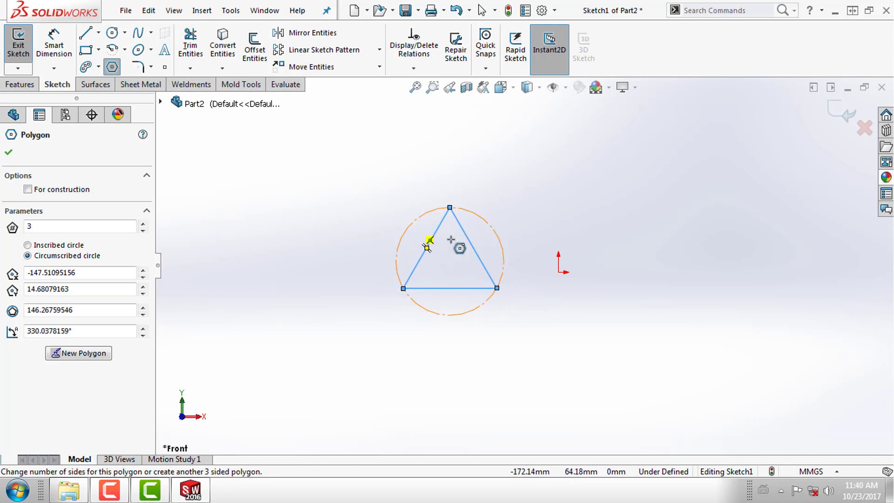
click(28, 245)
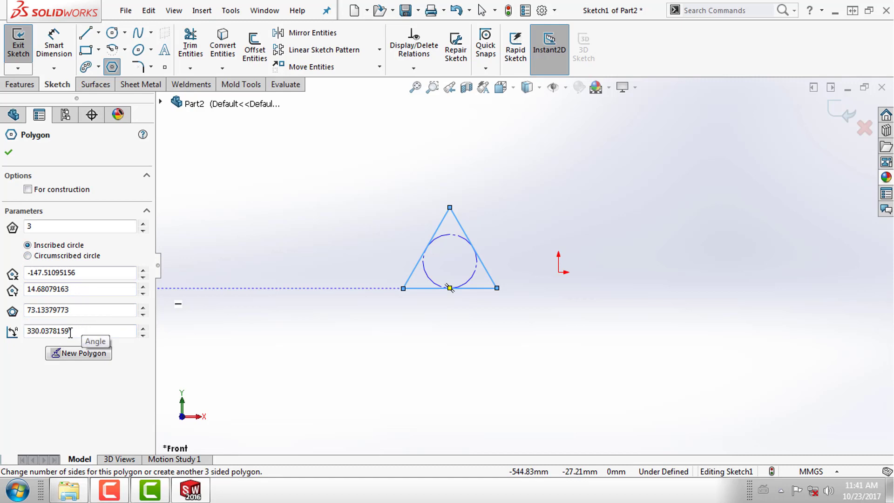
click(28, 189)
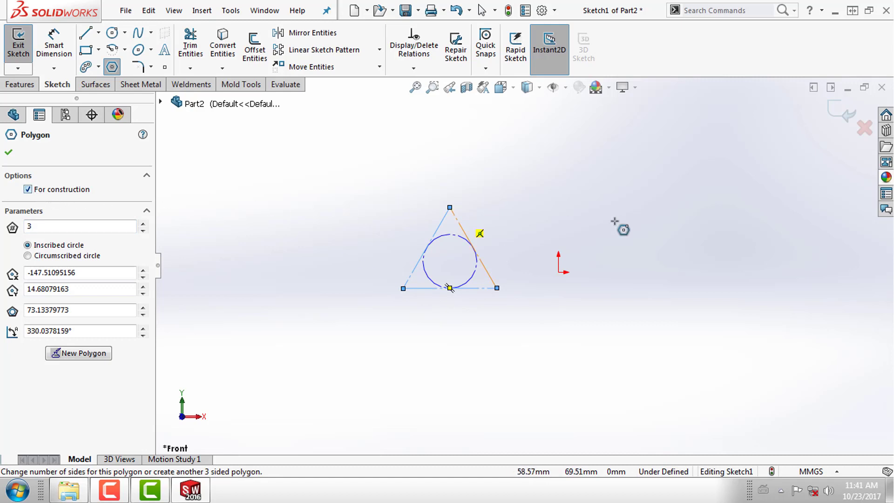
click(36, 191)
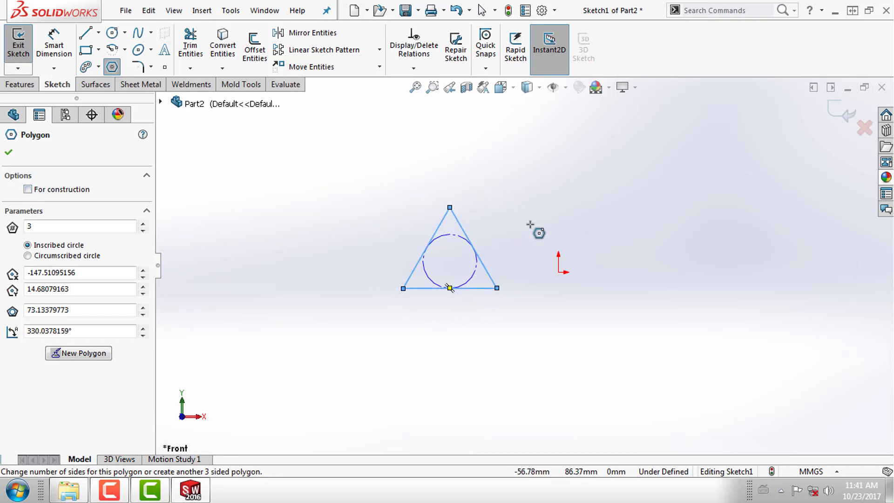
Try different side counts between 4 and 7 on the polygon and set it to 6 sides.
click(144, 224)
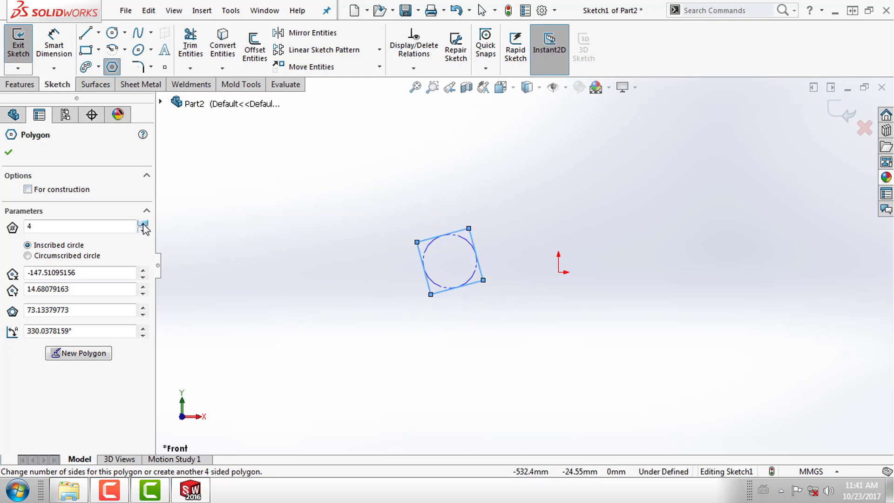
click(144, 224)
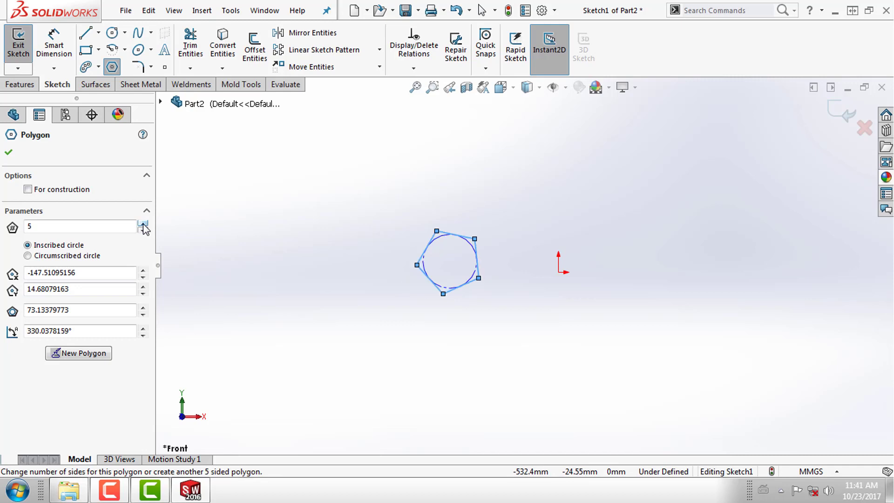
click(144, 224)
click(144, 224)
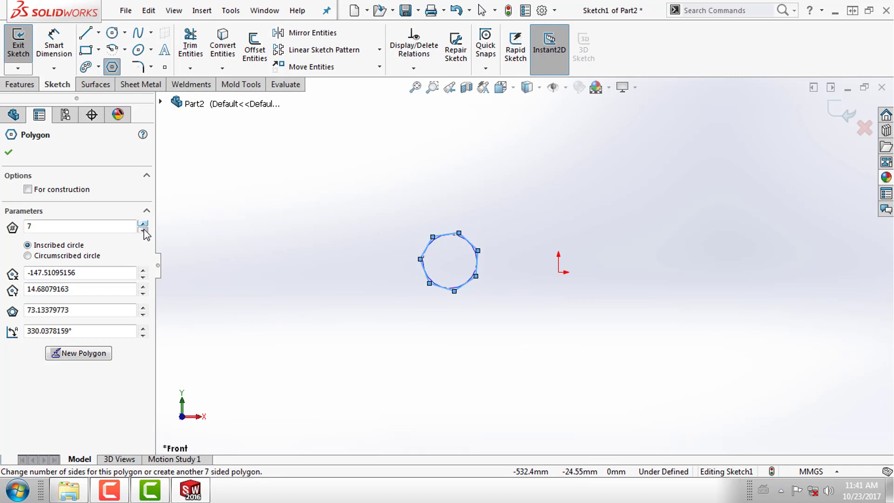
click(144, 230)
click(144, 224)
click(144, 230)
click(143, 231)
click(144, 230)
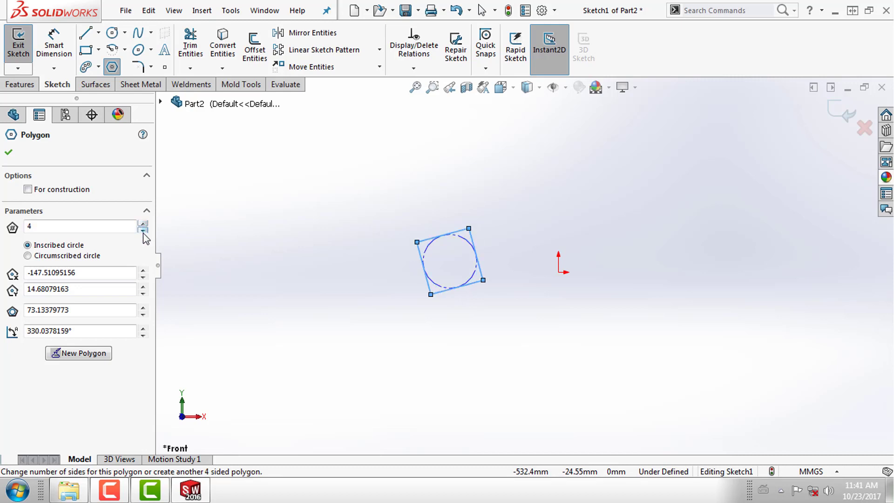
click(144, 225)
click(144, 225)
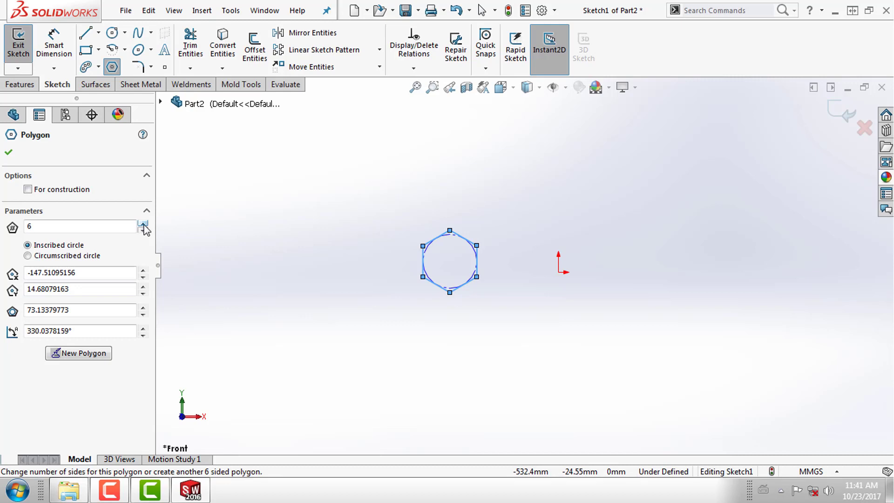
Try higher side counts of up to 9 on the polygon, restore 6 sides and leave the Polygon tool.
click(144, 225)
click(143, 235)
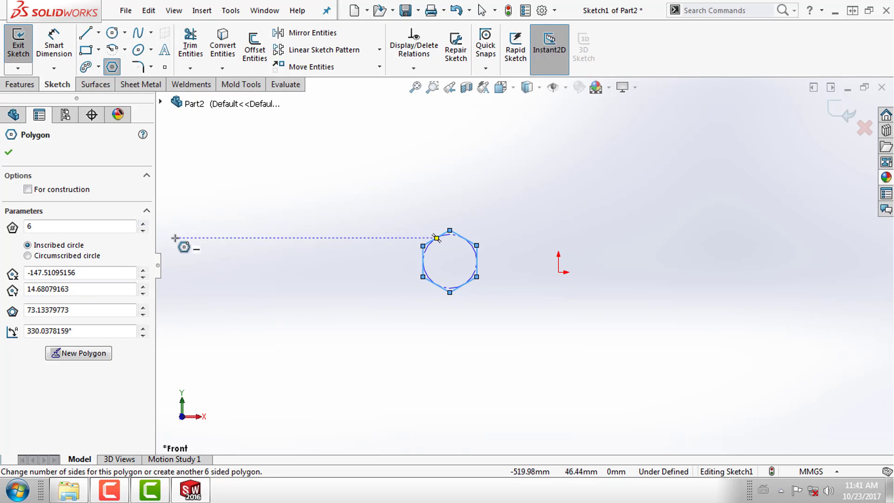
click(144, 224)
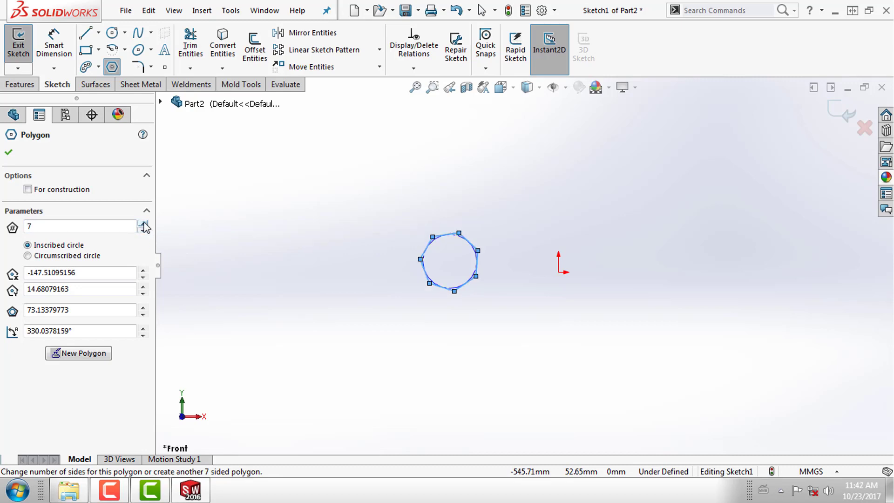
click(144, 224)
click(143, 224)
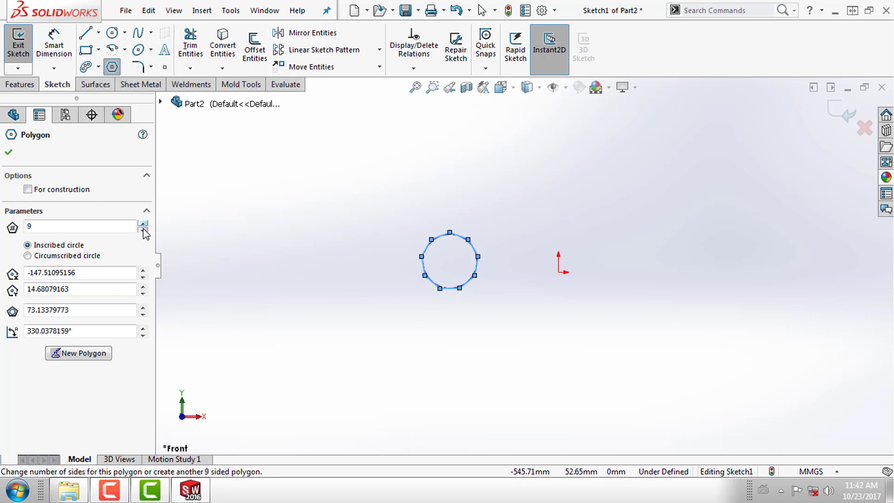
click(143, 231)
click(144, 231)
click(143, 231)
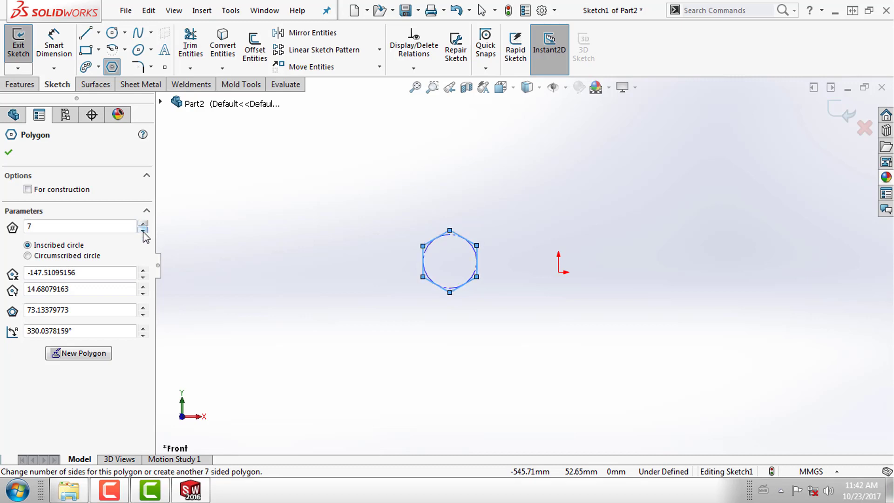
click(9, 153)
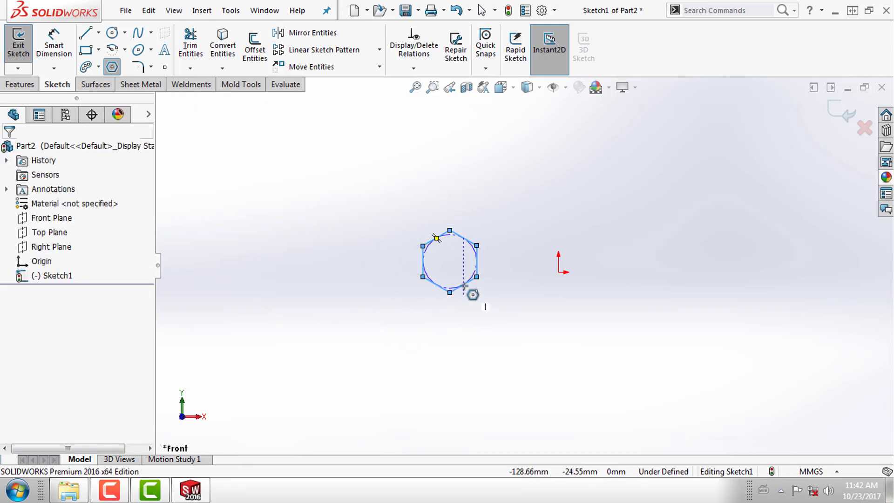
scroll(470, 260, up, 2)
scroll(511, 268, down, 2)
scroll(427, 268, down, 2)
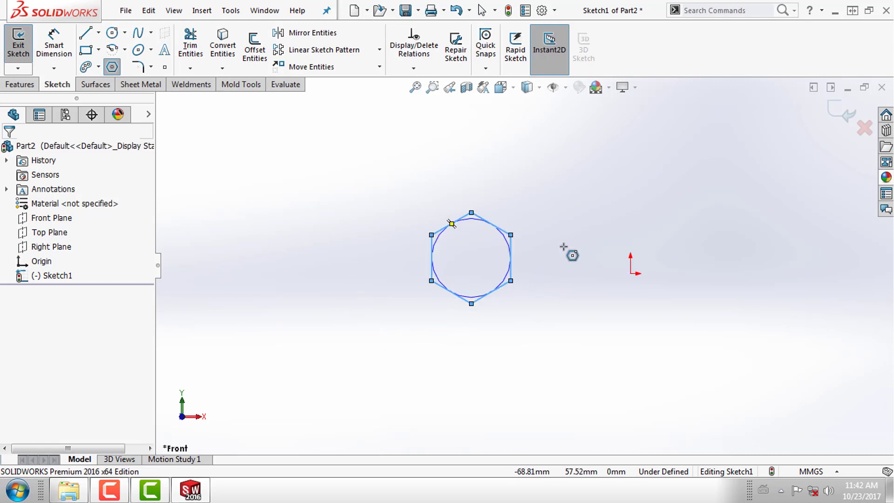
right_click(347, 189)
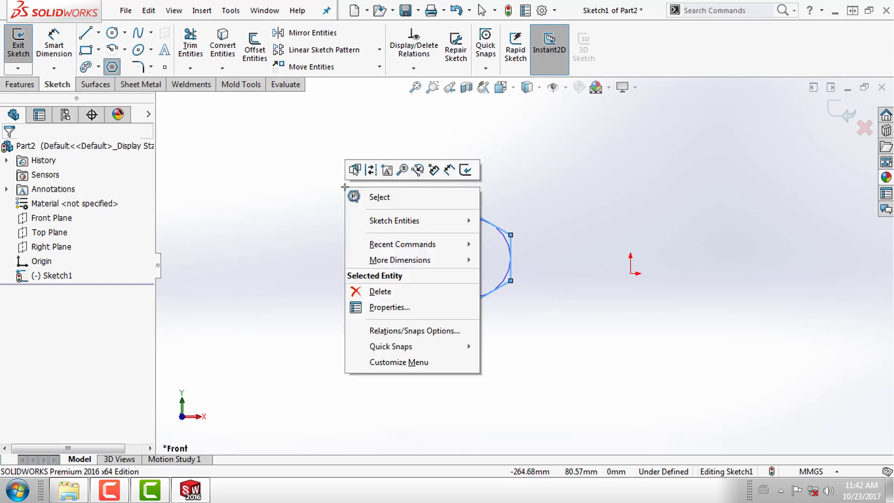
click(368, 197)
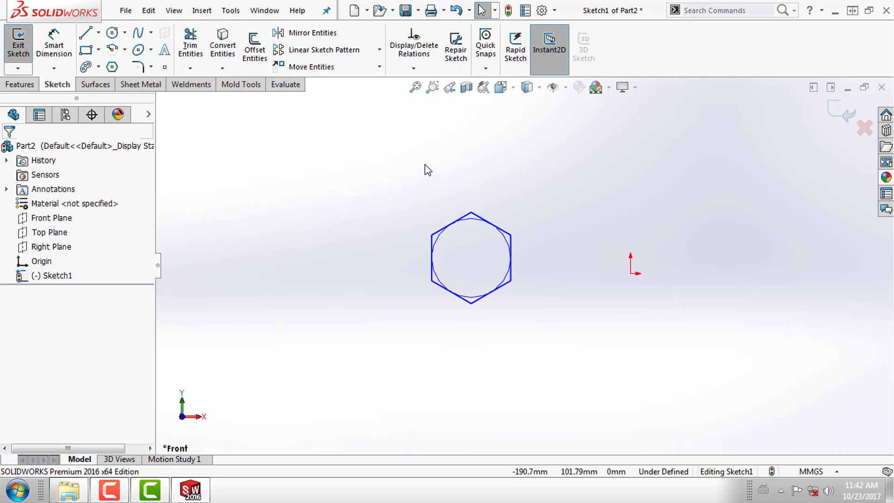
Delete the whole hexagon together with its inscribed construction circle from the sketch.
scroll(532, 257, down, 5)
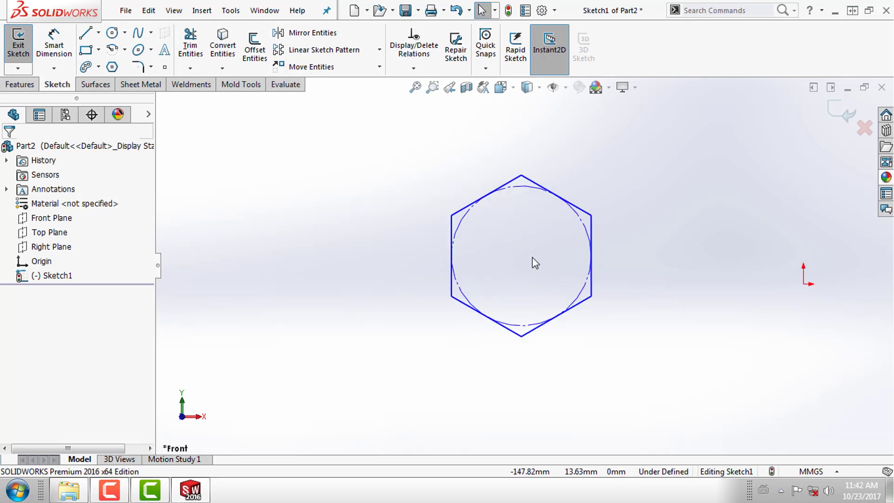
scroll(608, 275, up, 3)
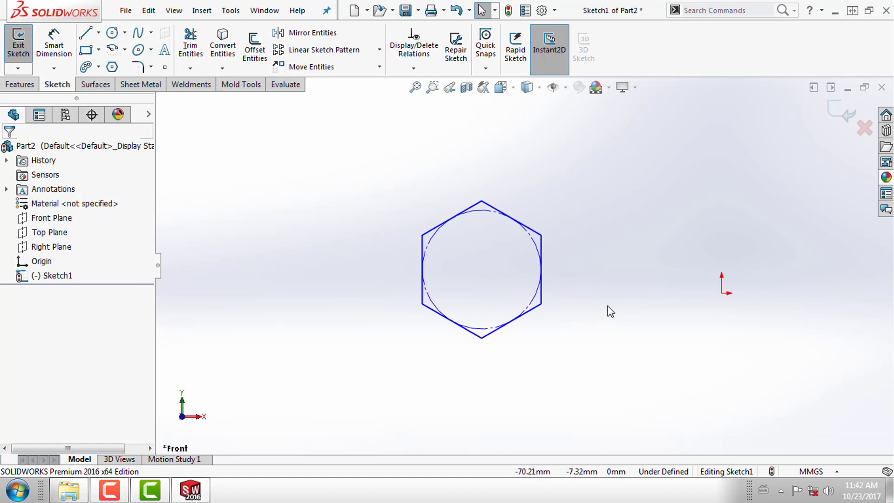
scroll(564, 291, up, 3)
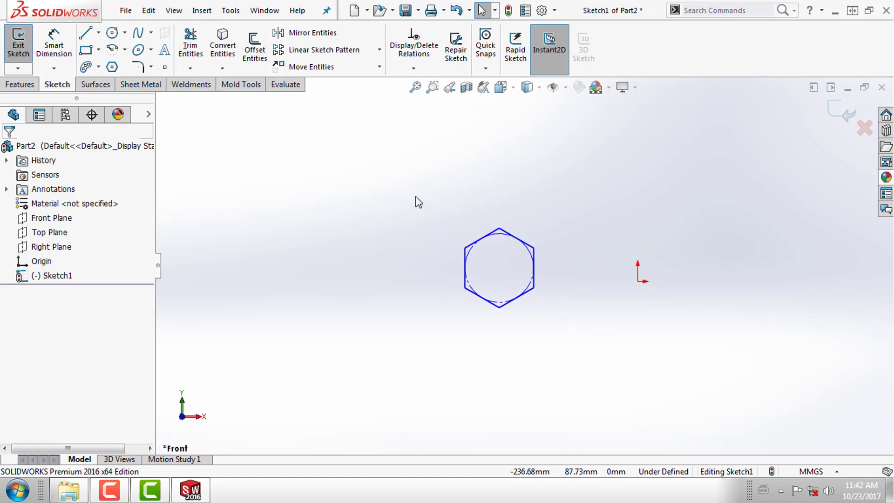
drag(416, 173, 578, 354)
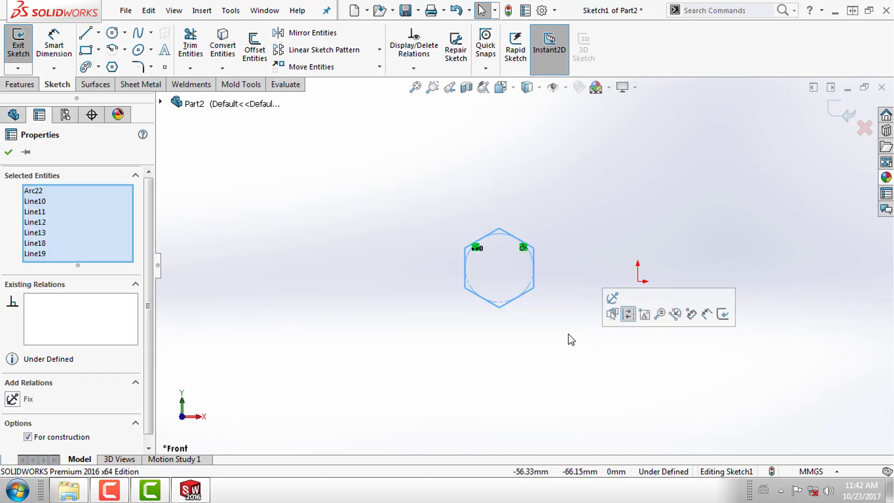
key(Delete)
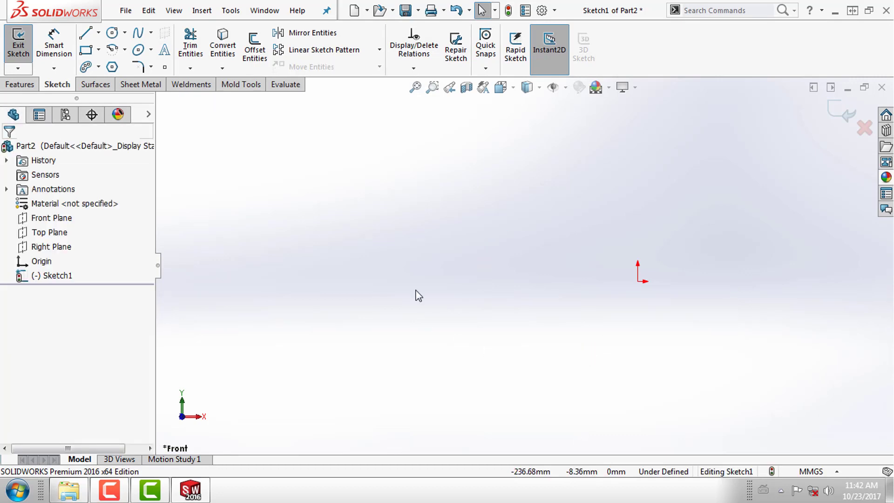
Sketch an open, wavy six-point spline about 20.3 in long that starts left of the origin and ends just right of it.
click(150, 34)
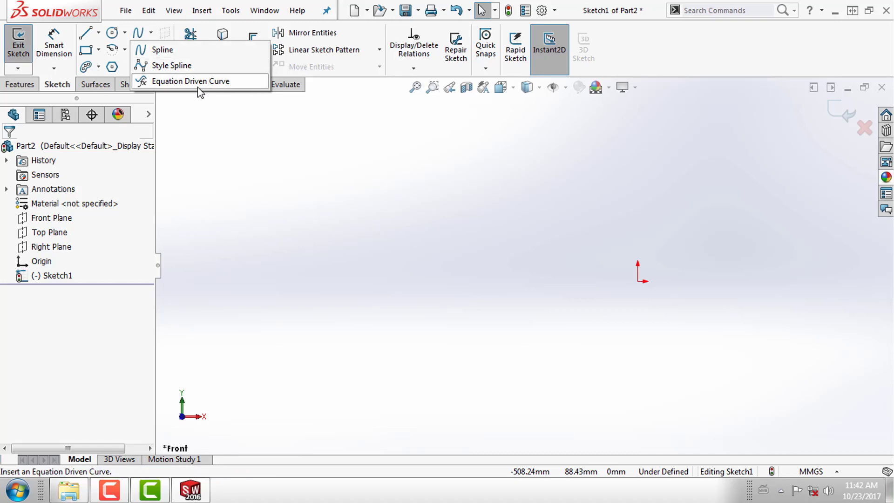
click(177, 54)
click(331, 301)
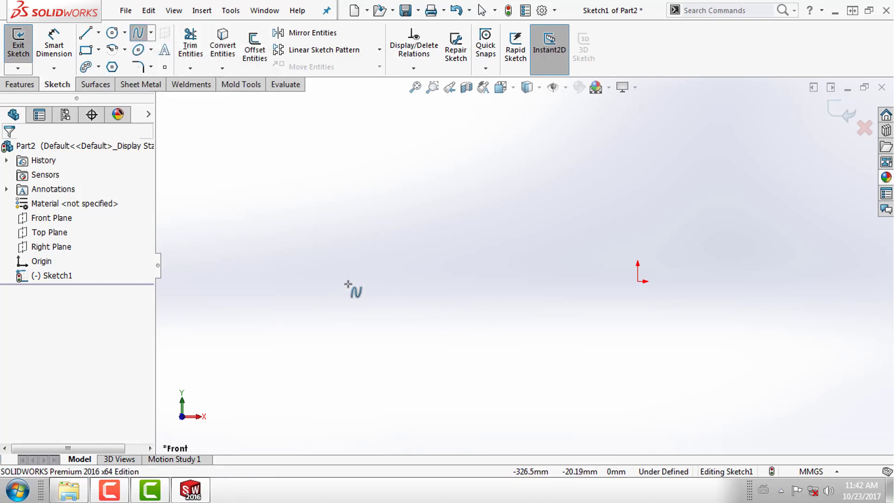
click(397, 249)
click(516, 318)
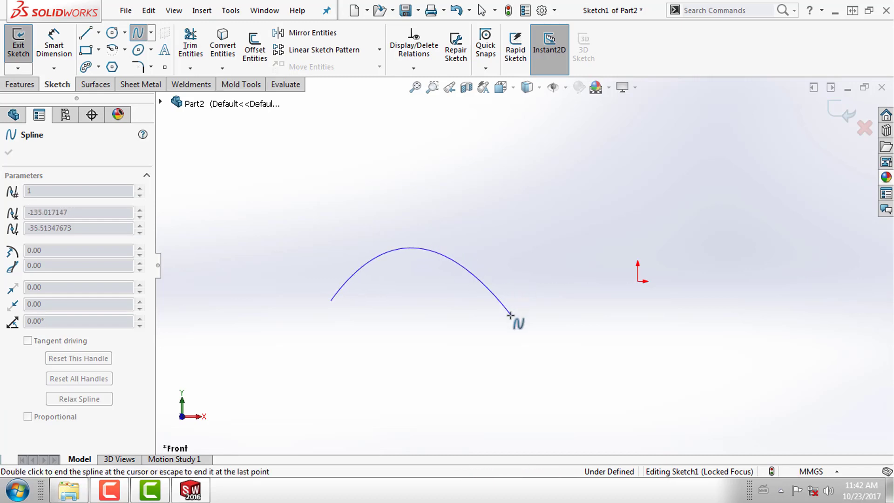
click(585, 270)
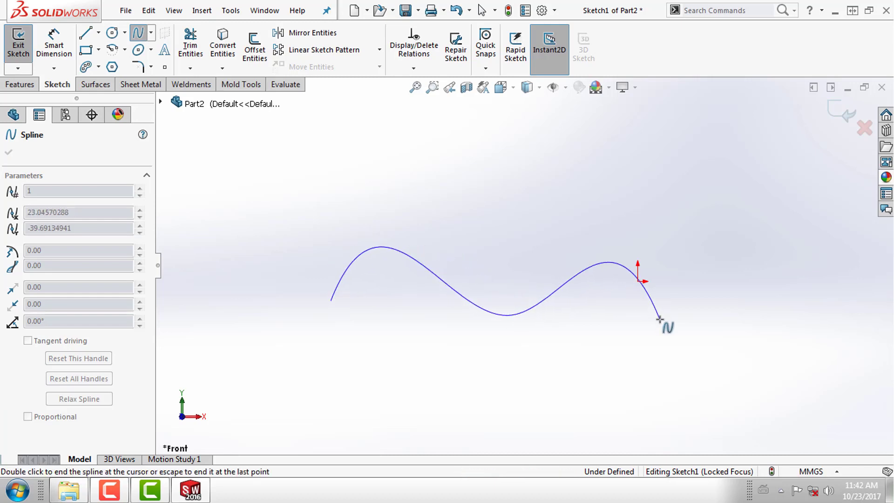
click(702, 276)
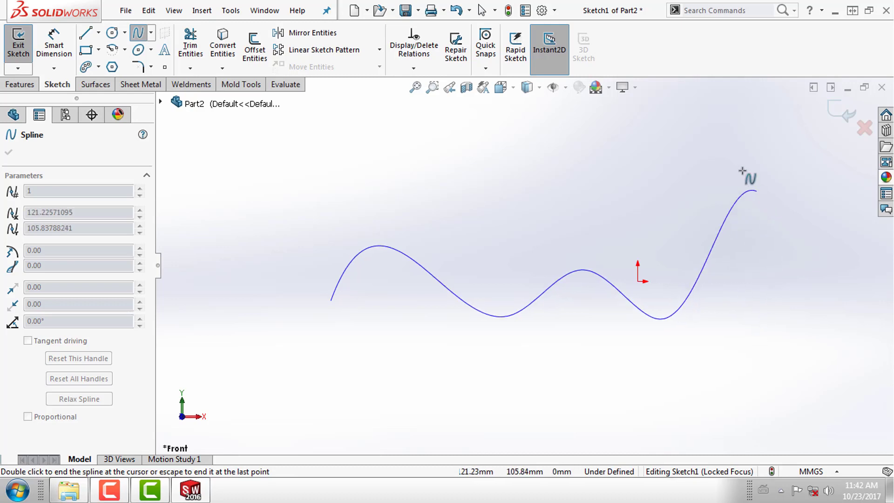
right_click(656, 229)
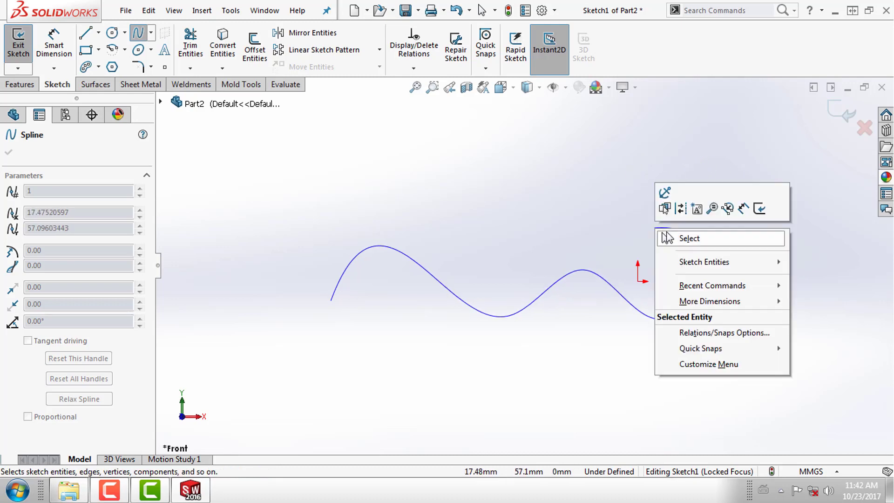
click(688, 238)
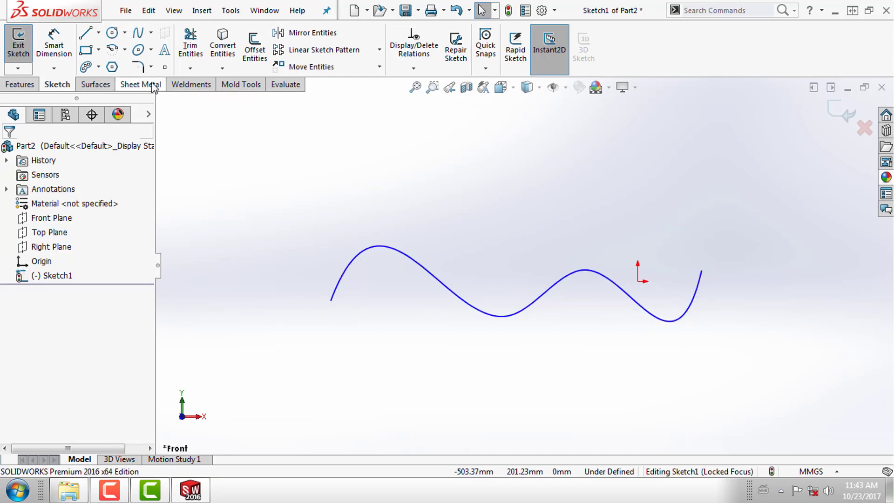
Reshape the spline's first hump by adjusting the tangency handles at its first and second points.
click(454, 300)
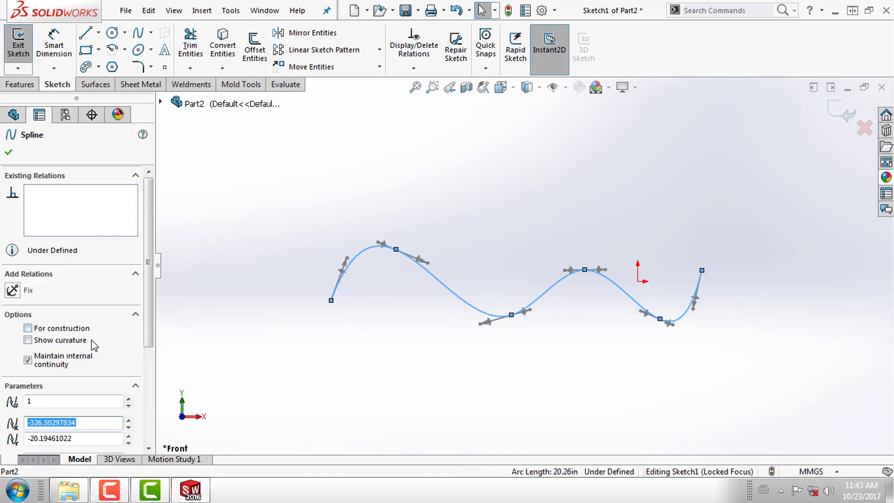
mouse_move(346, 257)
mouse_down()
mouse_move(306, 260)
mouse_move(359, 237)
mouse_move(343, 264)
mouse_move(351, 226)
mouse_move(327, 252)
mouse_move(346, 250)
mouse_up()
mouse_move(418, 271)
mouse_down()
mouse_move(410, 285)
mouse_move(418, 273)
mouse_up()
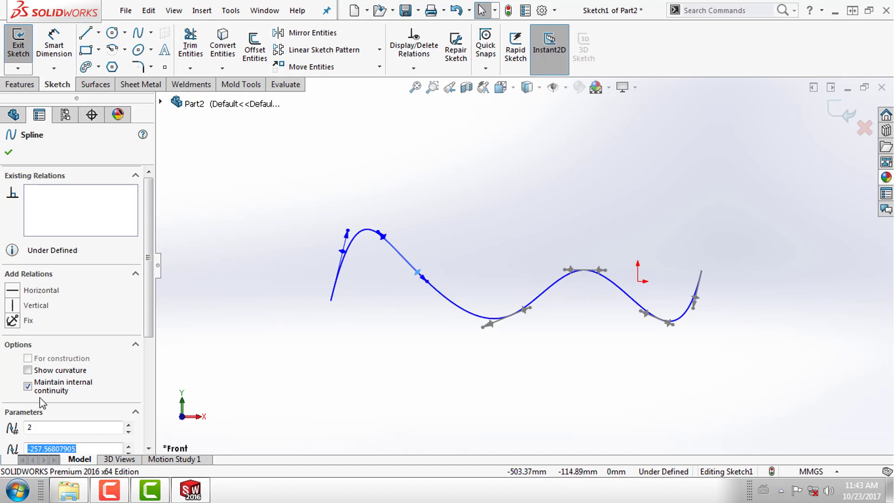
click(335, 332)
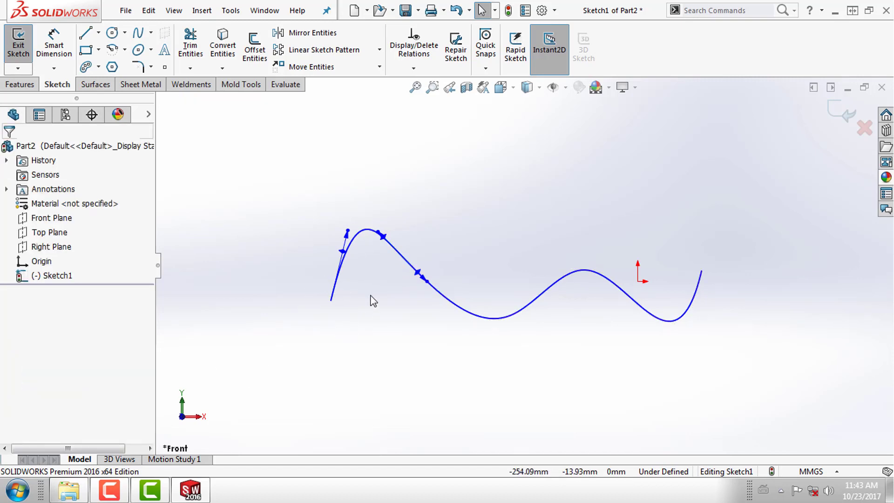
Try the spline as construction geometry and restore it to a solid curve.
click(358, 235)
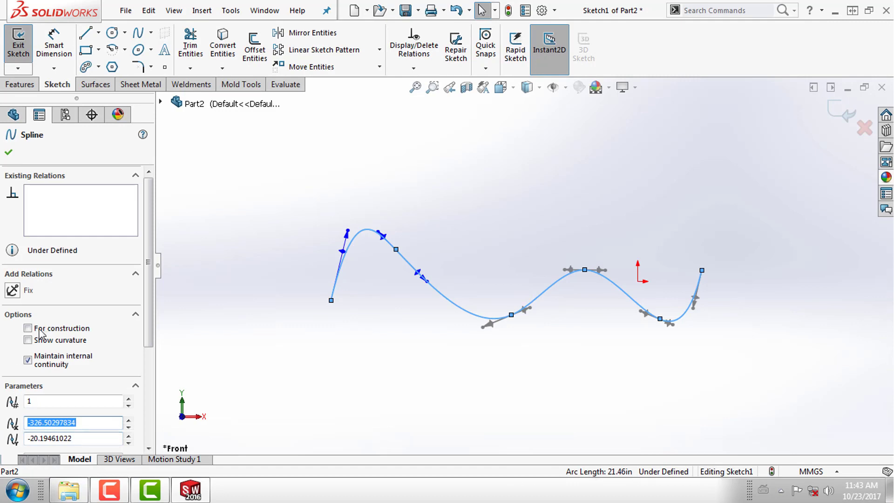
click(40, 328)
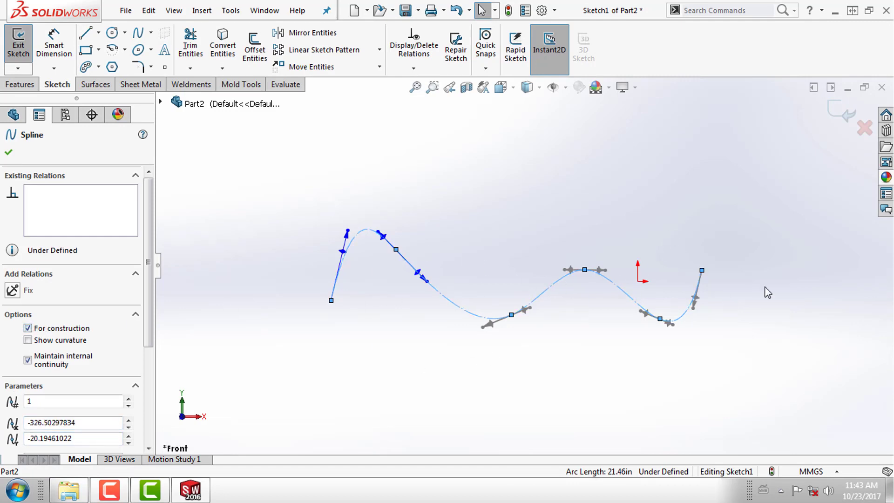
click(32, 329)
Show the curvature comb on the spline, examine it at the first hump and turn it off again.
click(28, 340)
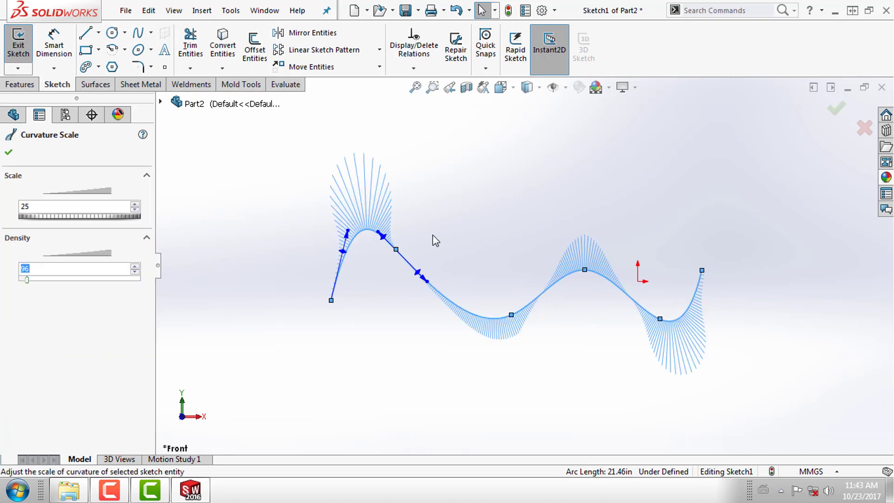
click(357, 200)
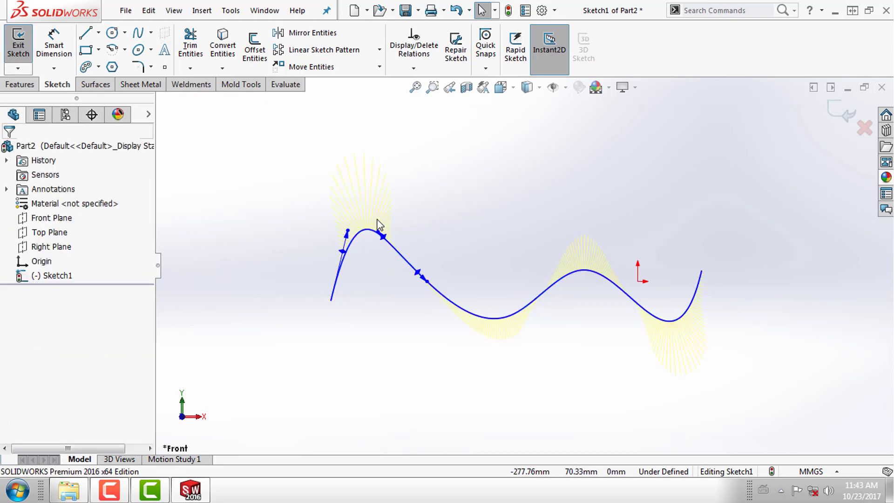
scroll(377, 208, down, 2)
scroll(376, 208, down, 3)
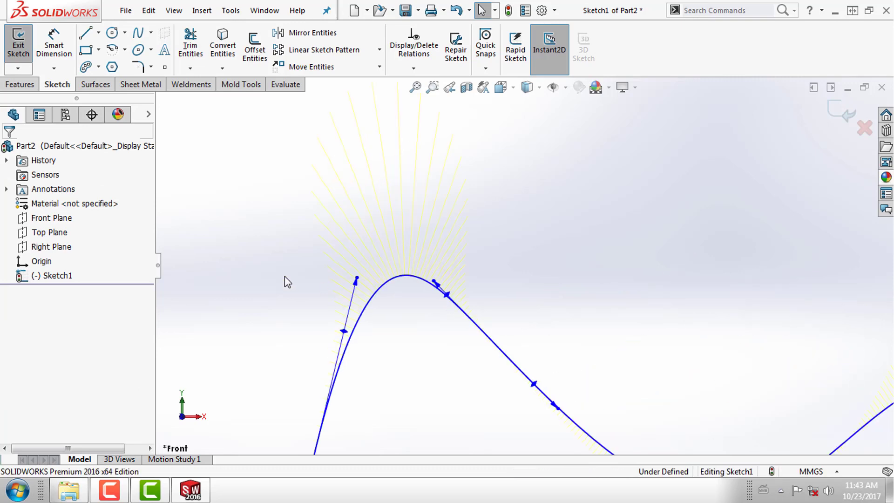
click(382, 286)
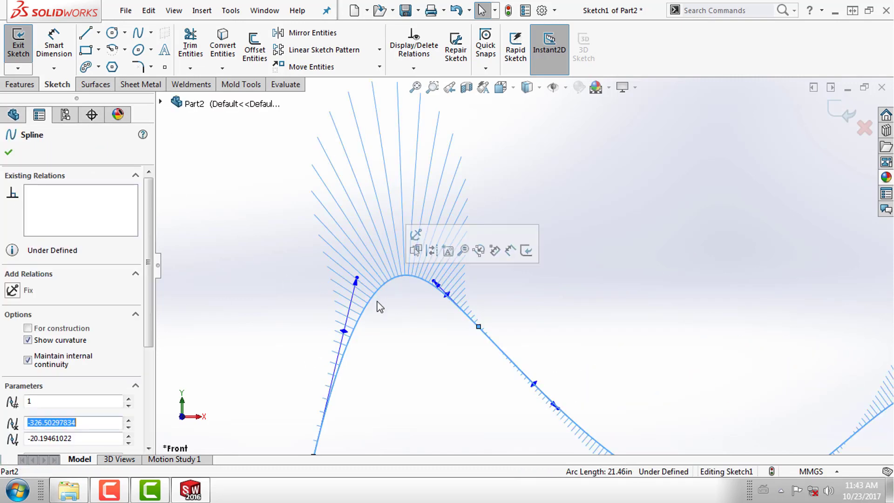
click(28, 341)
scroll(448, 386, down, 2)
scroll(498, 415, up, 3)
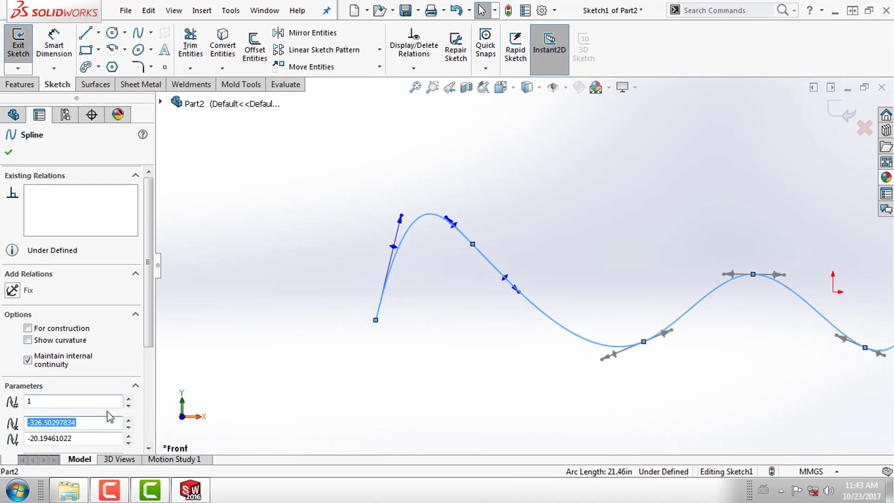
scroll(110, 415, down, 3)
click(323, 390)
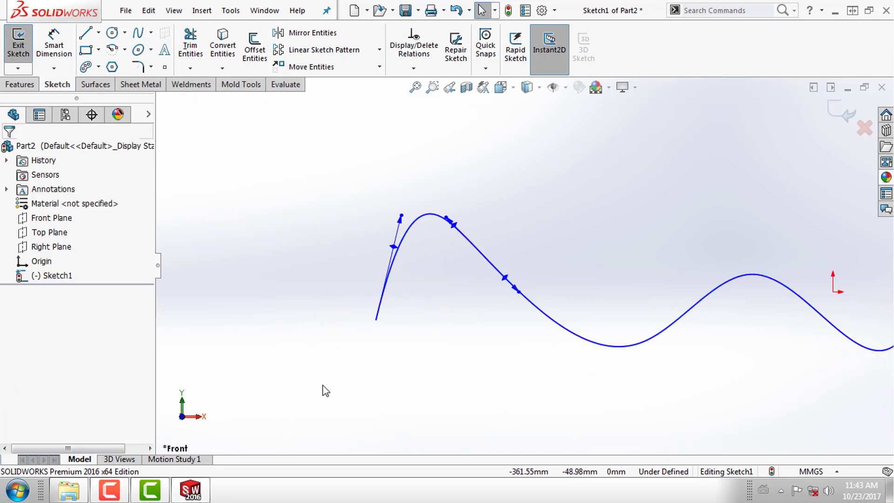
Sketch an open Bezier style spline with six control vertices above the existing spline, from its left side to just above the origin.
scroll(713, 331, up, 4)
scroll(637, 289, down, 3)
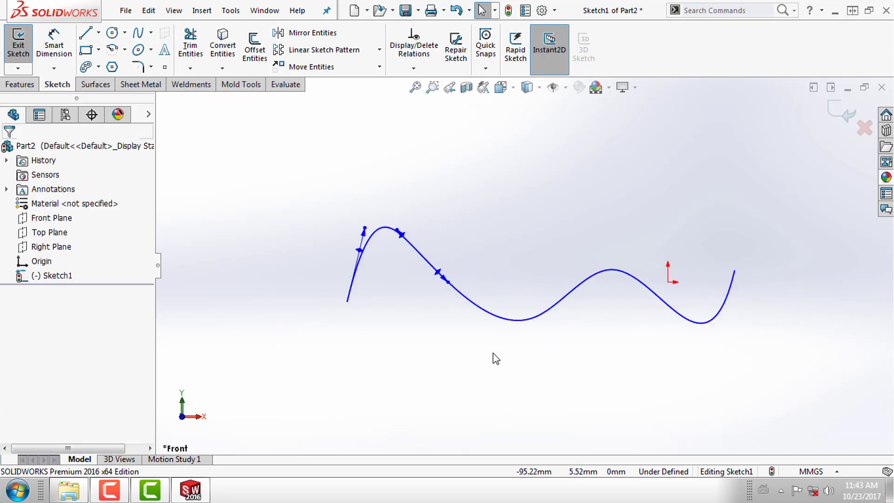
click(150, 32)
click(168, 66)
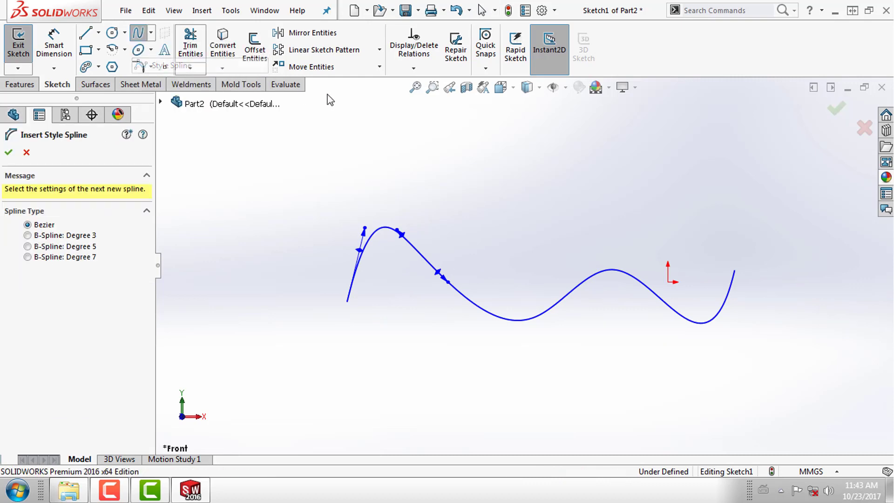
click(252, 286)
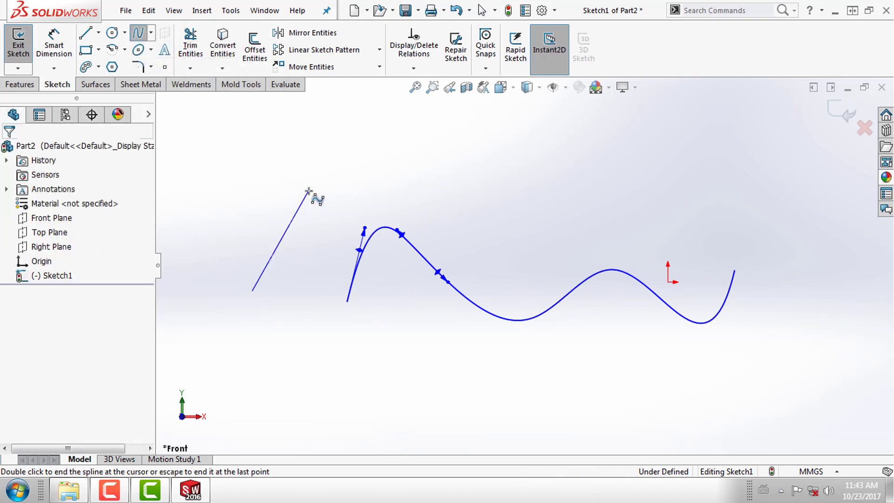
click(308, 191)
click(474, 224)
click(582, 149)
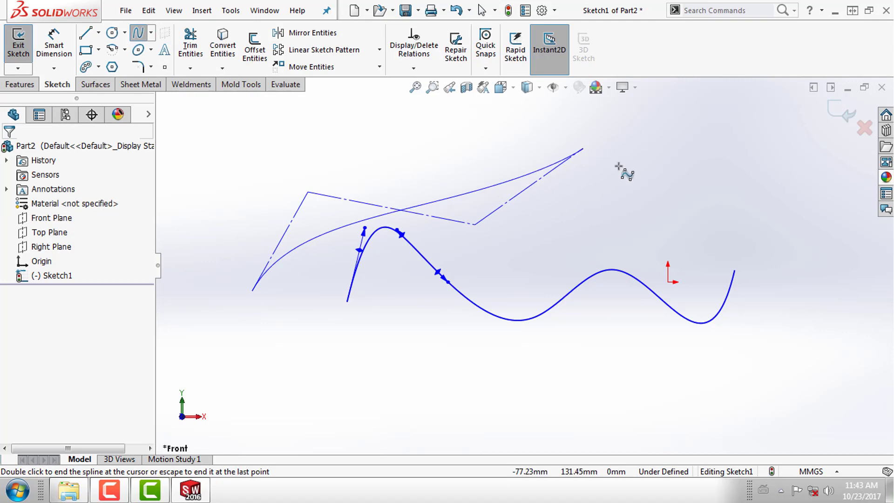
click(675, 253)
click(709, 145)
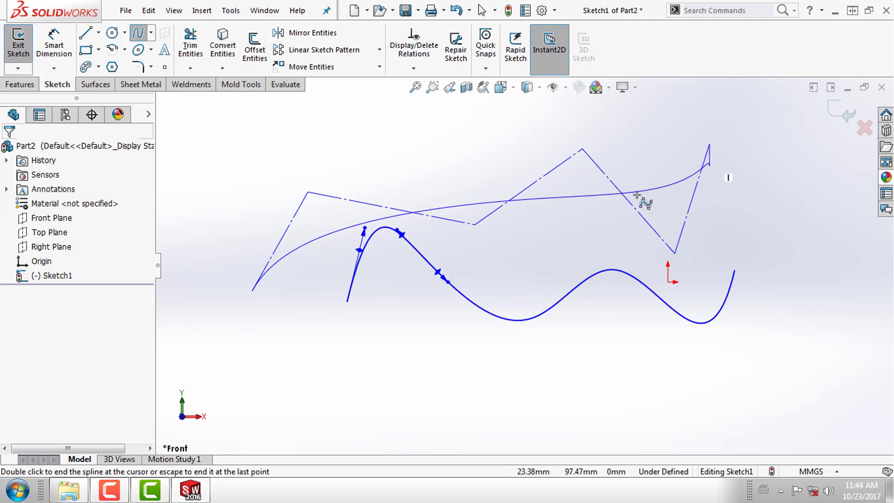
right_click(763, 199)
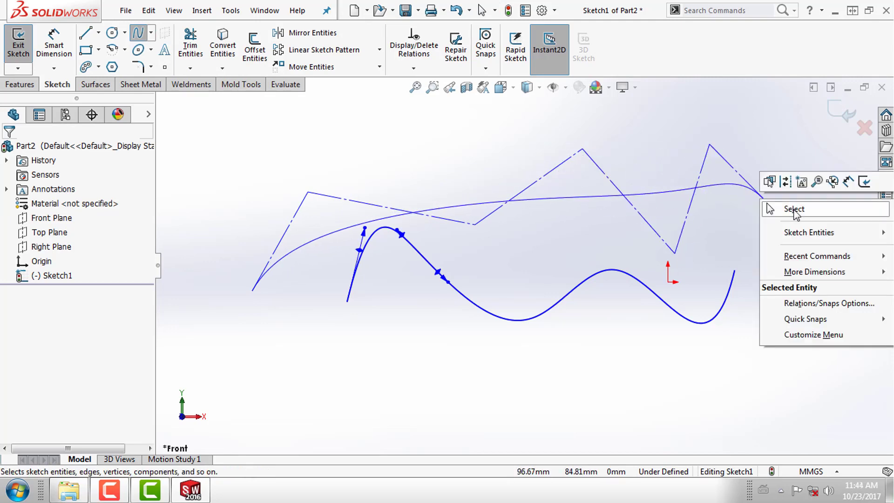
click(795, 209)
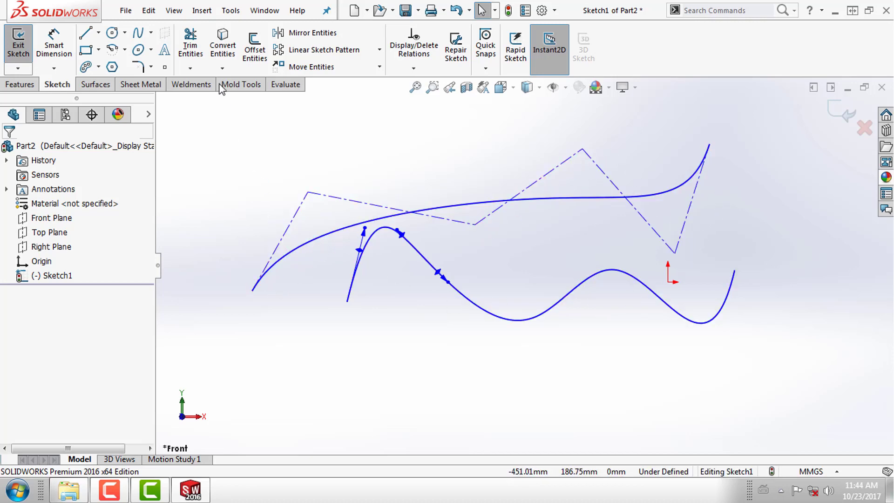
Reshape the style spline by moving its third to fifth control vertices and pulling its right endpoint down below the origin.
click(151, 32)
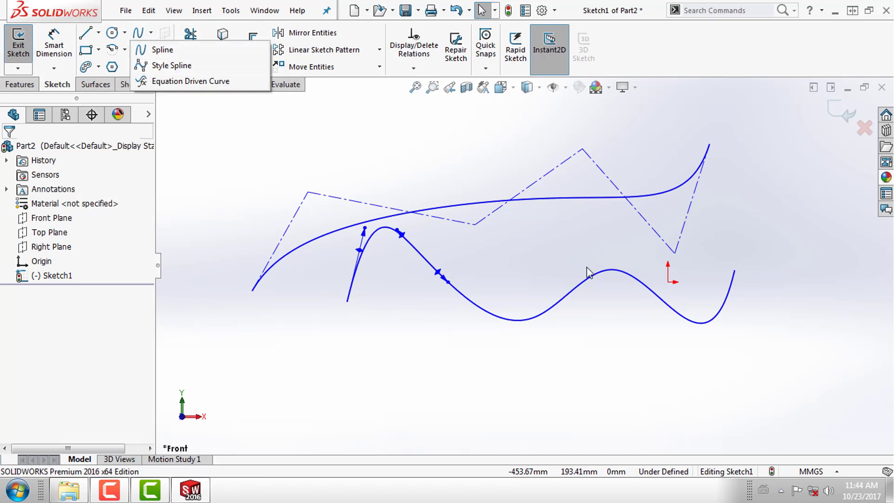
click(468, 229)
drag(474, 224, 420, 424)
drag(583, 149, 490, 144)
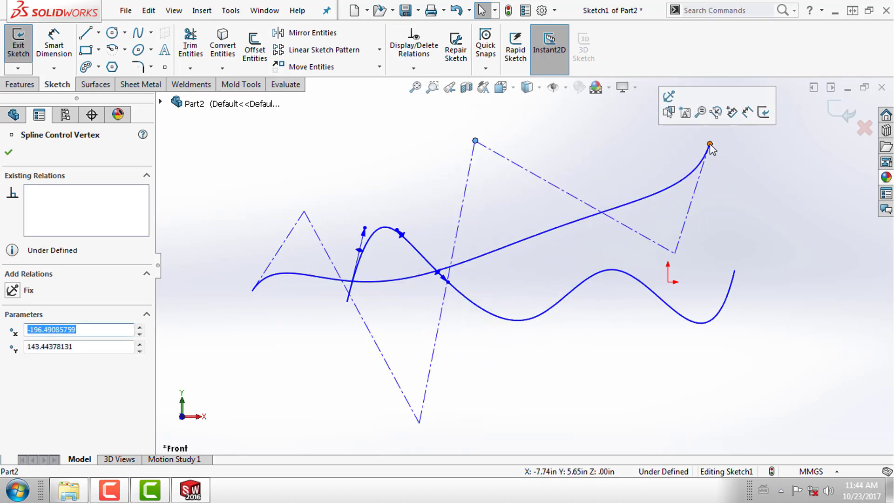
drag(709, 145, 657, 394)
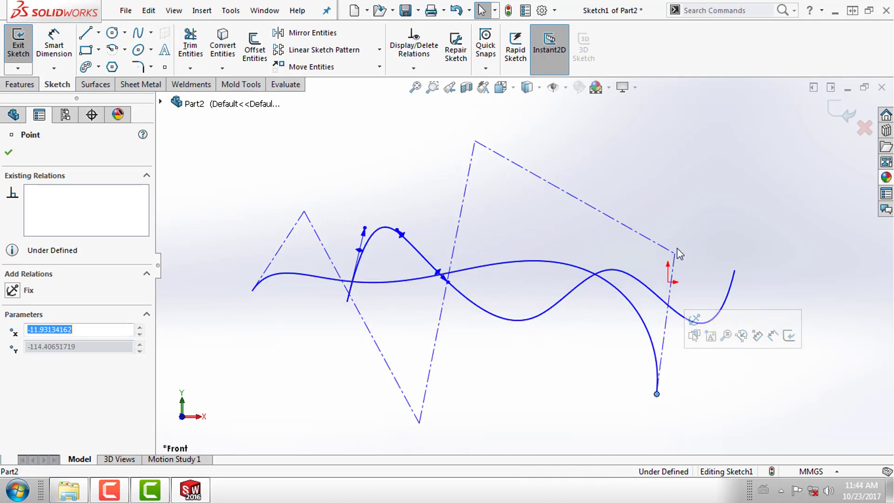
drag(675, 251, 573, 357)
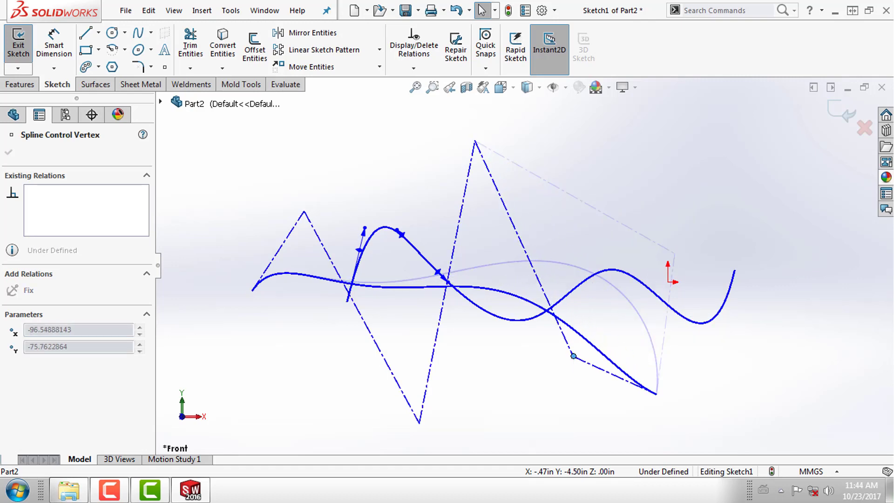
click(627, 218)
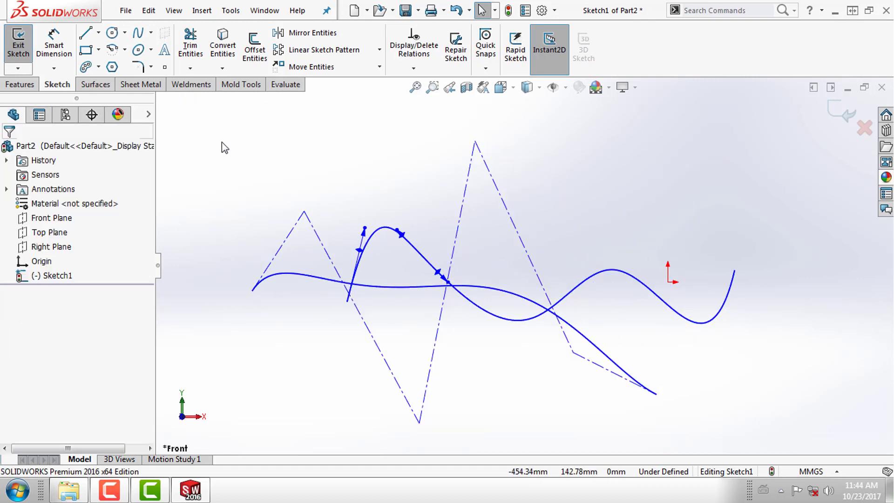
Delete both the spline and the style spline from the sketch.
mouse_move(221, 142)
mouse_down()
mouse_move(329, 211)
mouse_move(656, 378)
mouse_move(788, 424)
mouse_up()
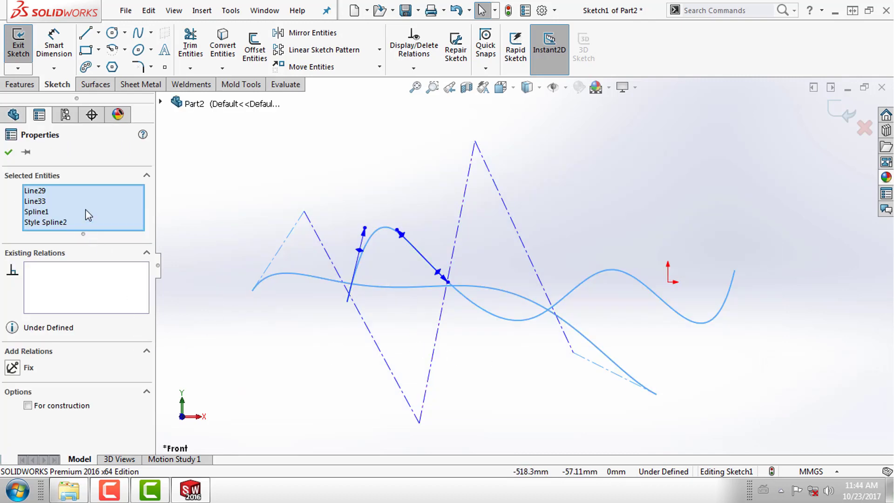
right_click(365, 183)
click(396, 298)
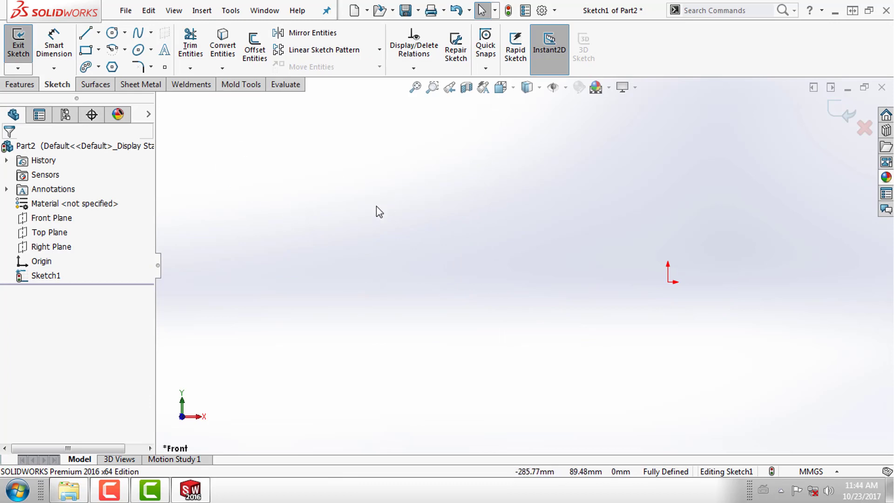
Sketch a horizontal ellipse left of the origin with radii of about 124 mm and 57 mm.
click(138, 50)
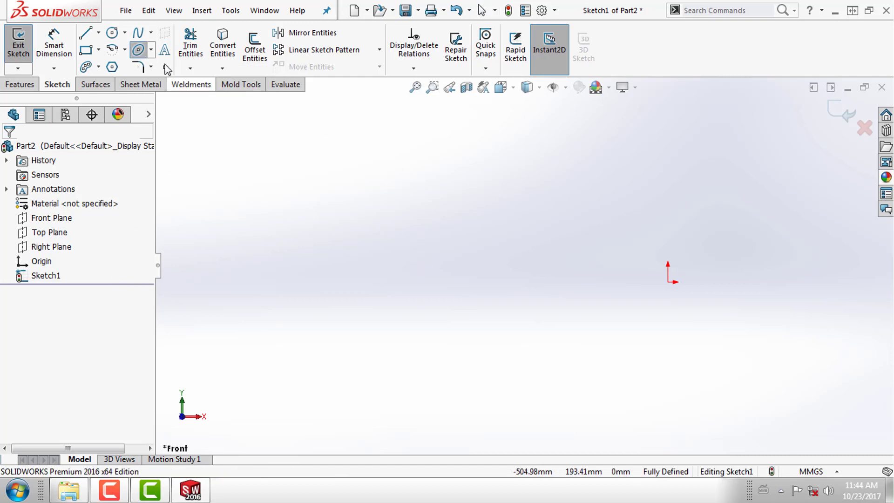
click(151, 50)
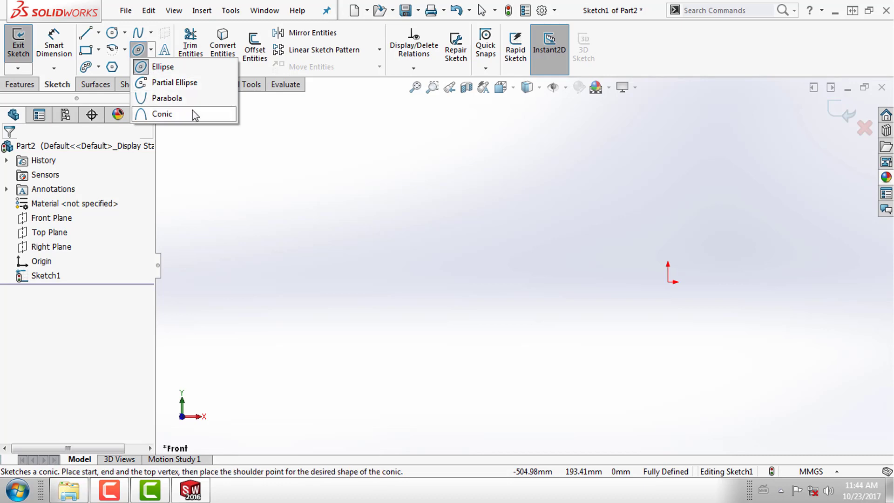
click(161, 67)
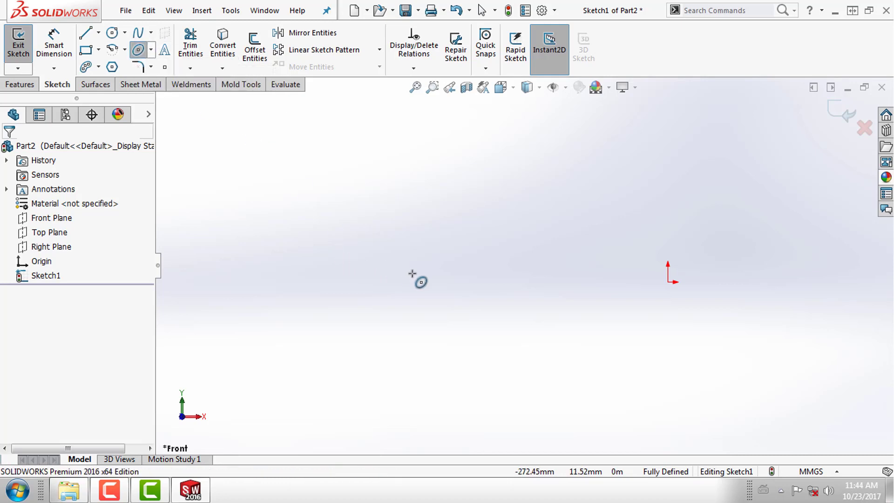
click(426, 275)
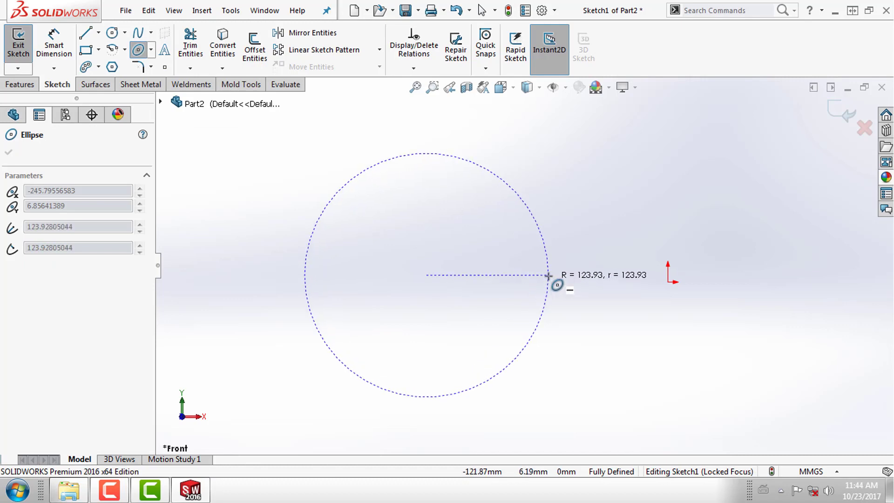
click(548, 276)
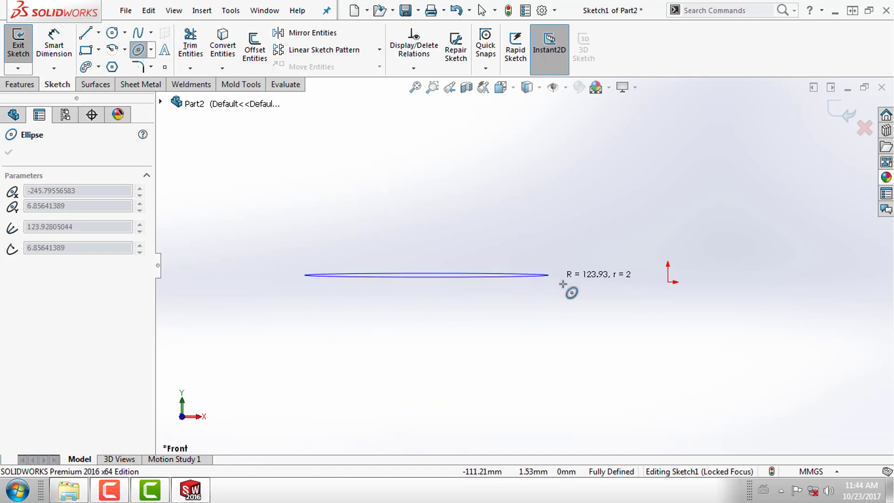
click(582, 332)
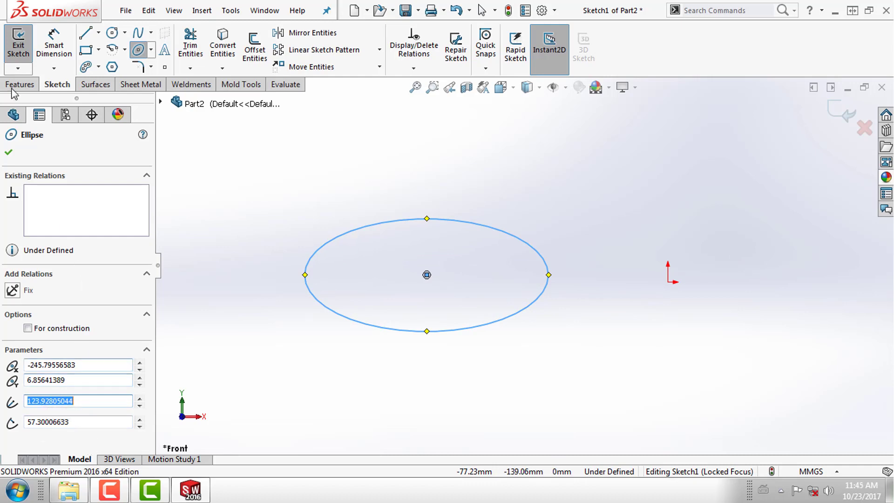
Try to dimension the ellipse with Smart Dimension by using its outline and centre point.
click(56, 49)
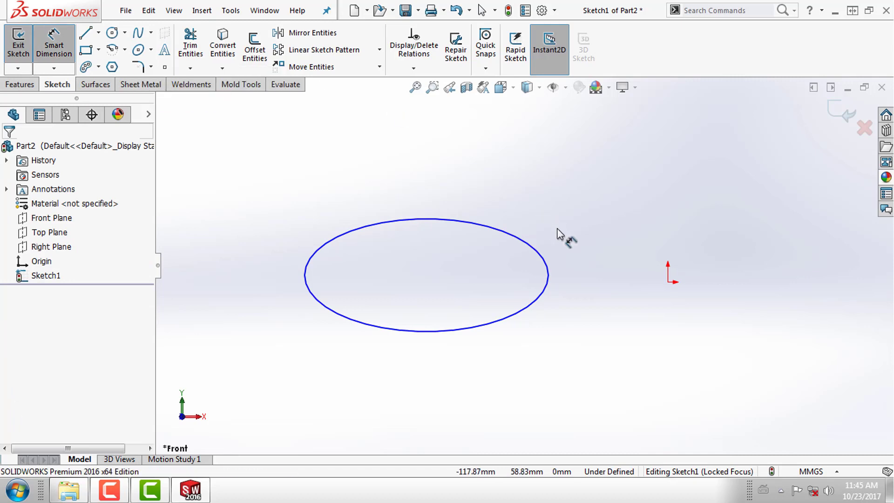
click(550, 269)
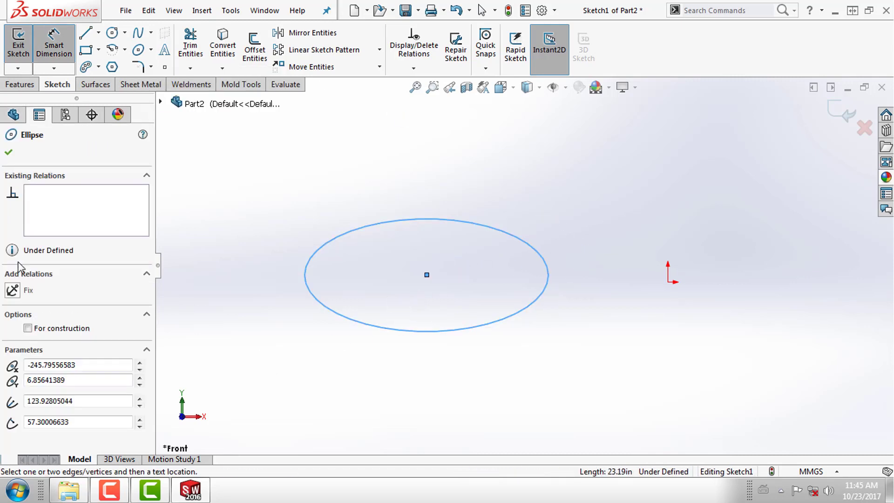
click(428, 276)
click(547, 263)
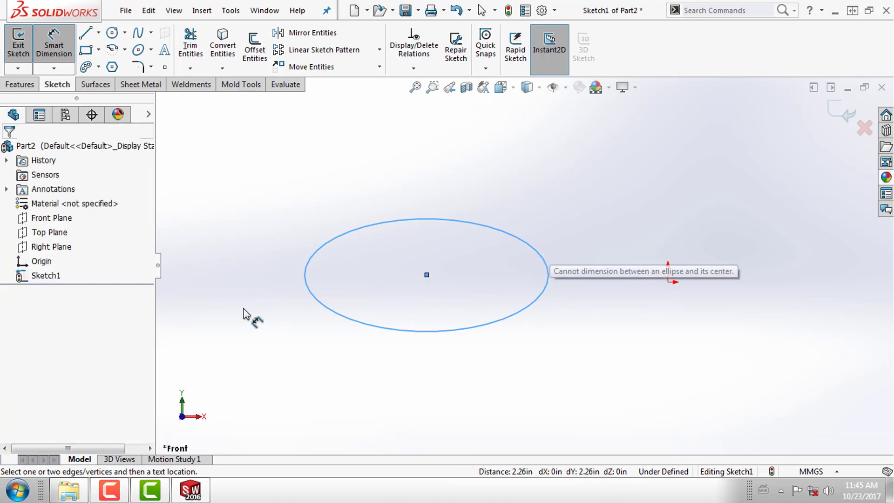
click(379, 222)
click(376, 223)
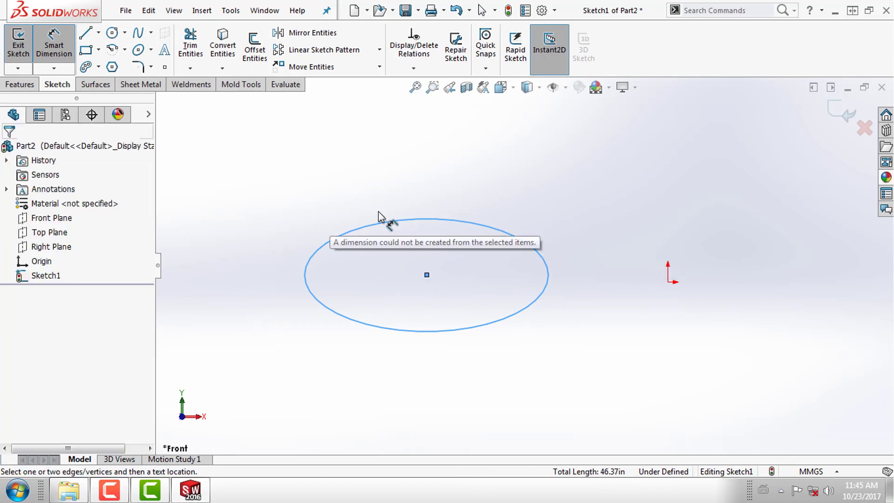
key(Escape)
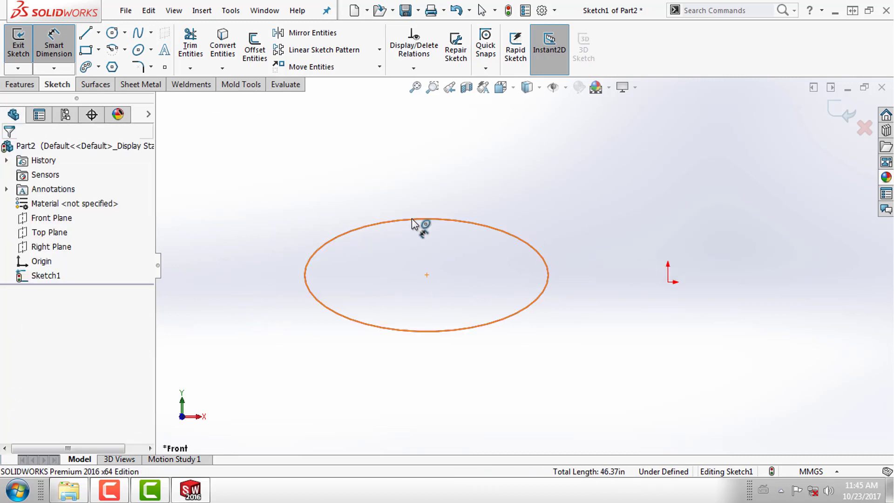
Try a dimension between the ellipse's centre and the endpoints of its major axis.
click(359, 324)
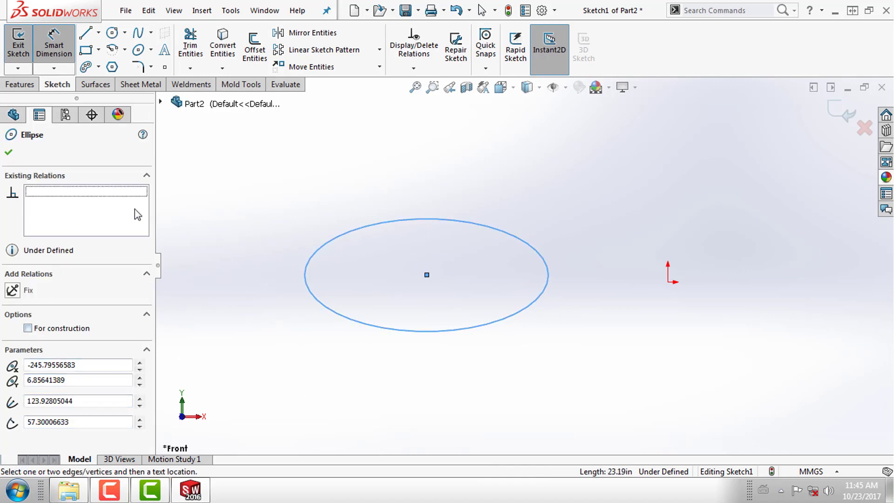
click(548, 275)
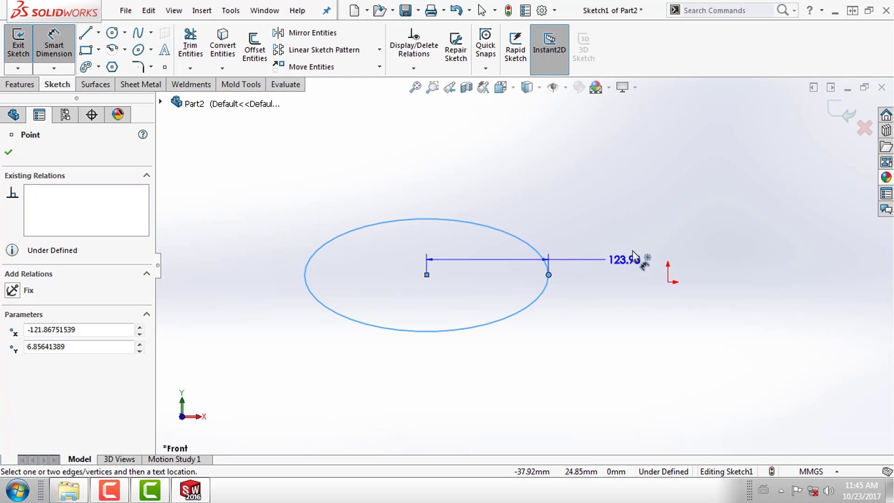
key(Escape)
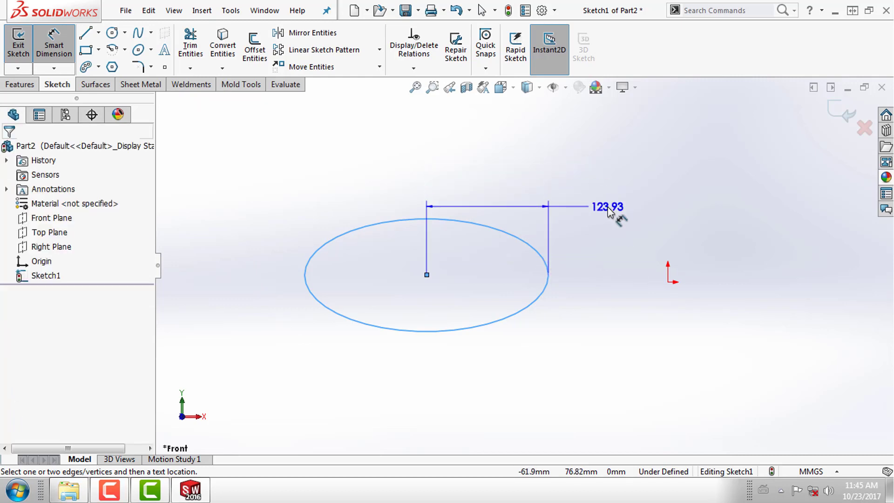
click(305, 276)
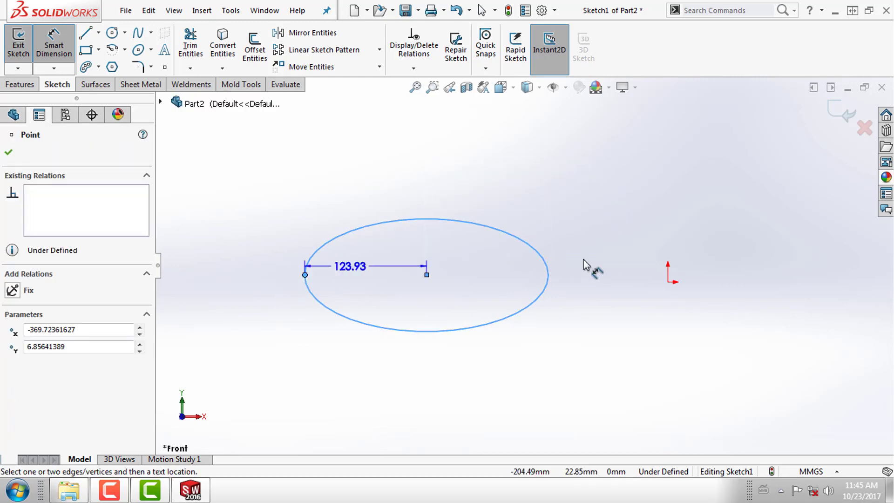
key(Escape)
key(Escape)
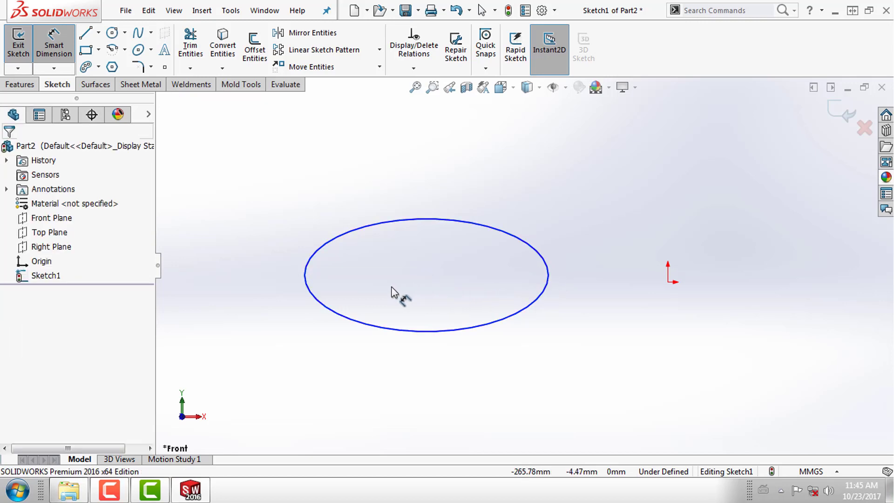
Dimension the ellipse's full major axis between its two end points above the curve and set it to 240 mm.
click(305, 275)
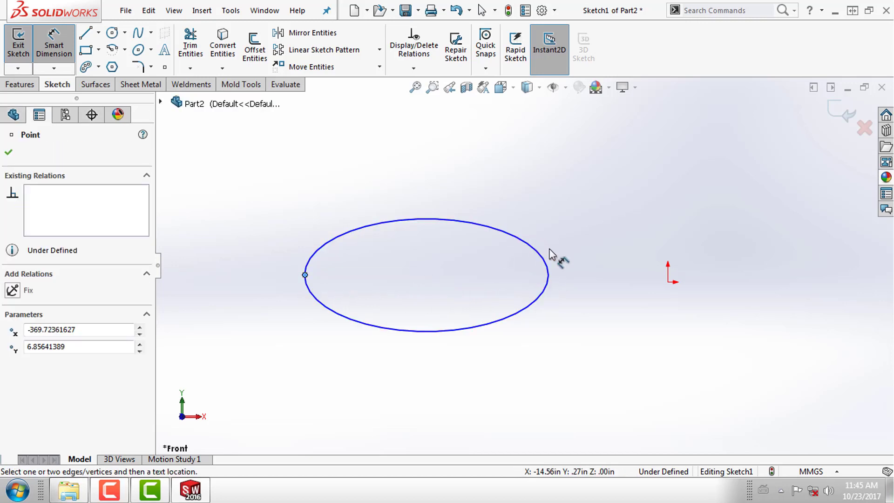
click(550, 276)
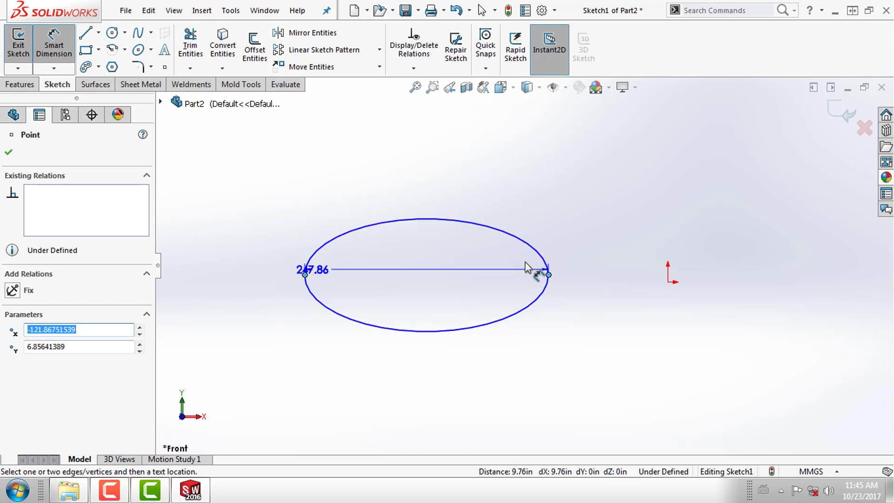
click(436, 156)
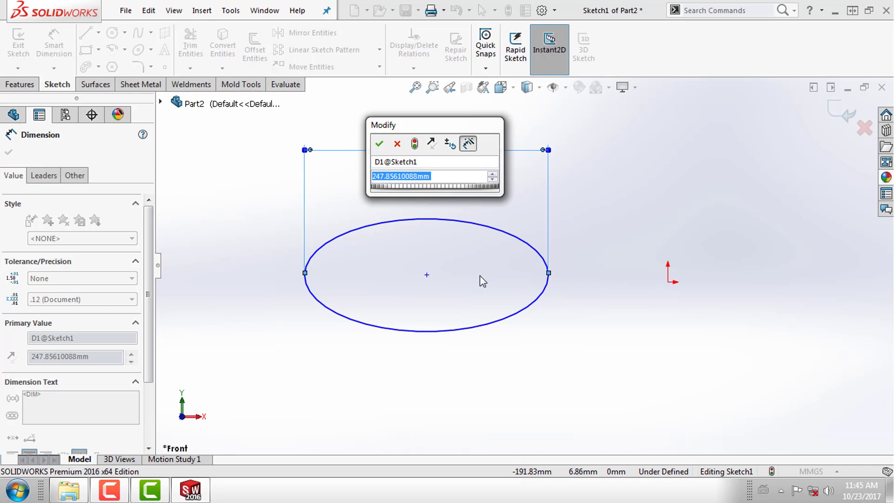
text(240)
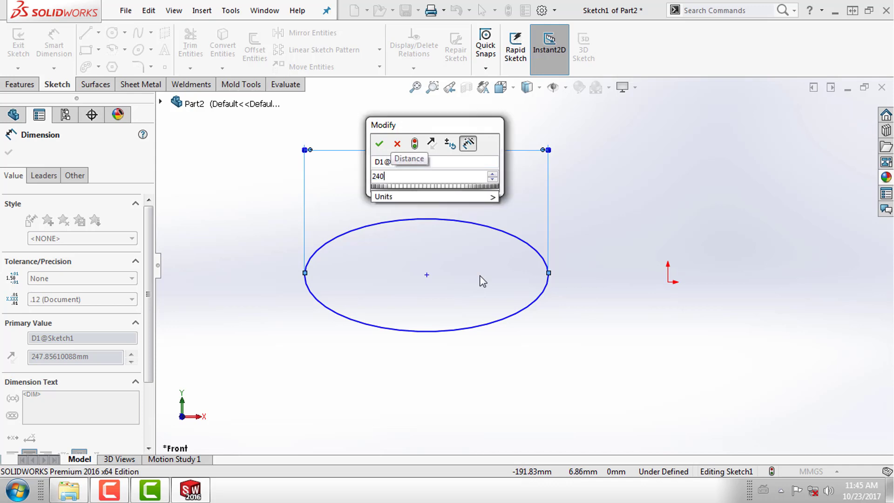
key(Return)
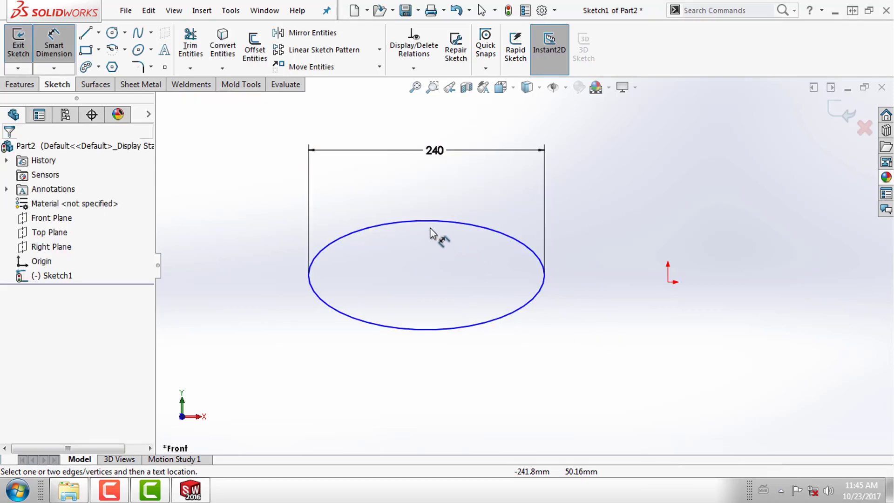
Dimension the ellipse's full minor axis between its upper and lower end points, beside the curve, and set it to 100 mm.
click(427, 221)
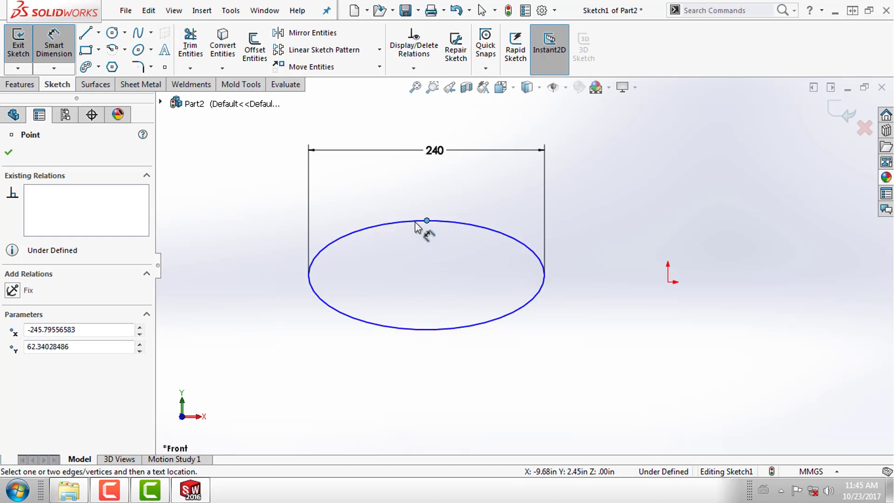
click(427, 330)
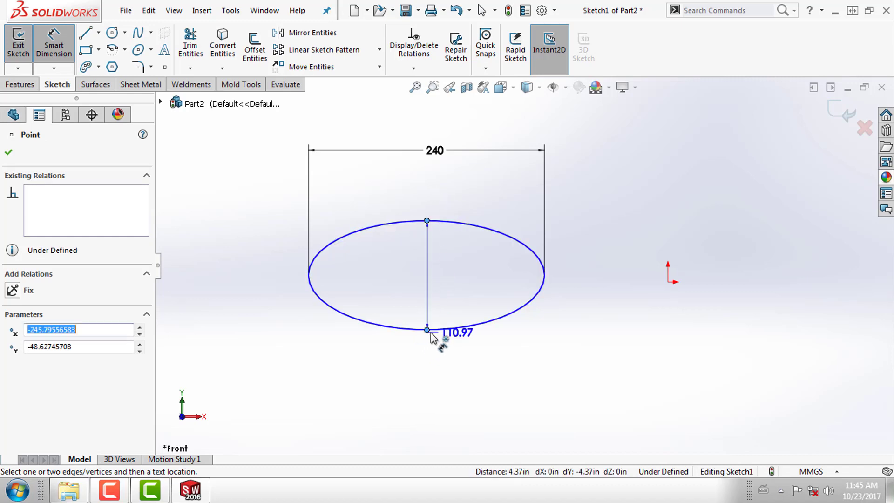
click(608, 273)
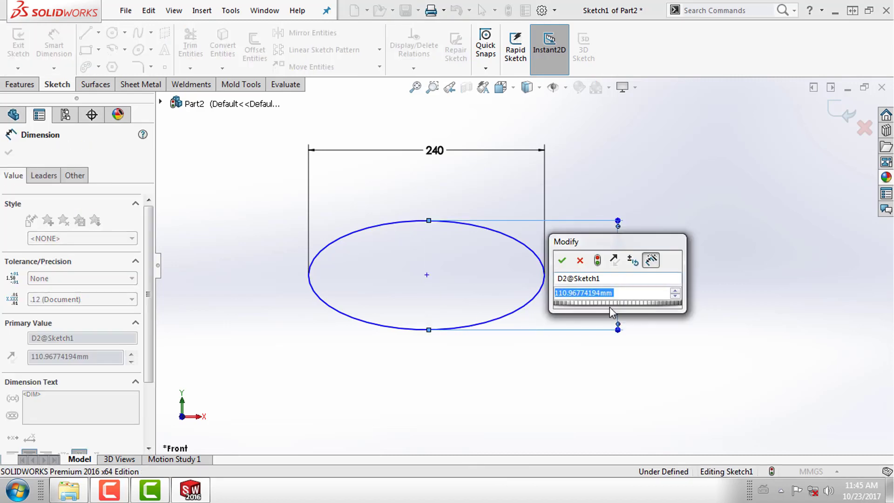
text(100)
key(Return)
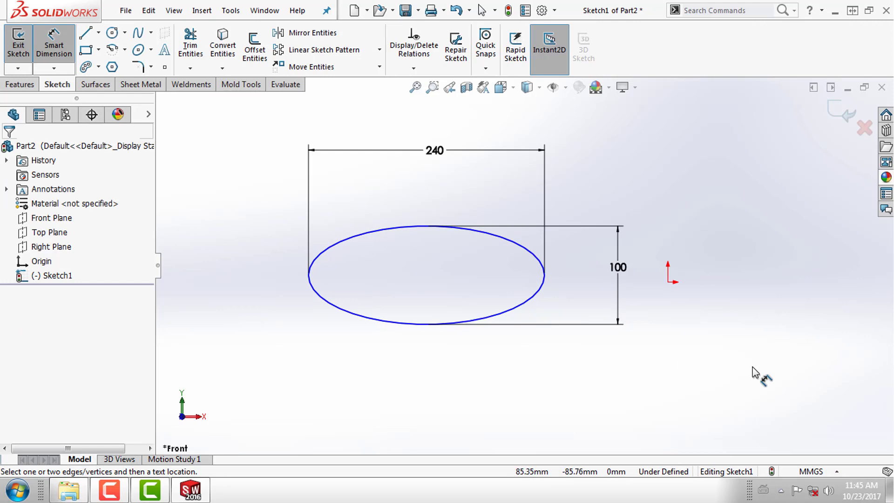
key(Escape)
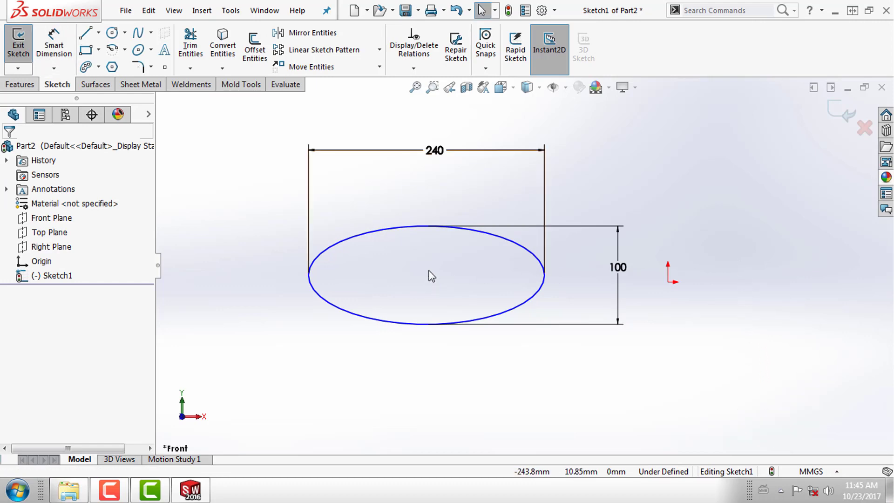
Make the ellipse's centre point coincident with the origin.
click(427, 274)
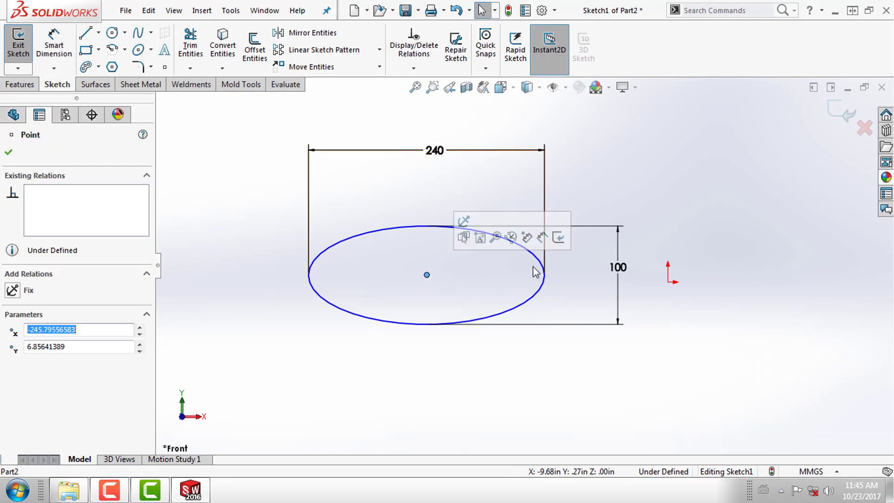
ctrl+click(668, 282)
click(41, 395)
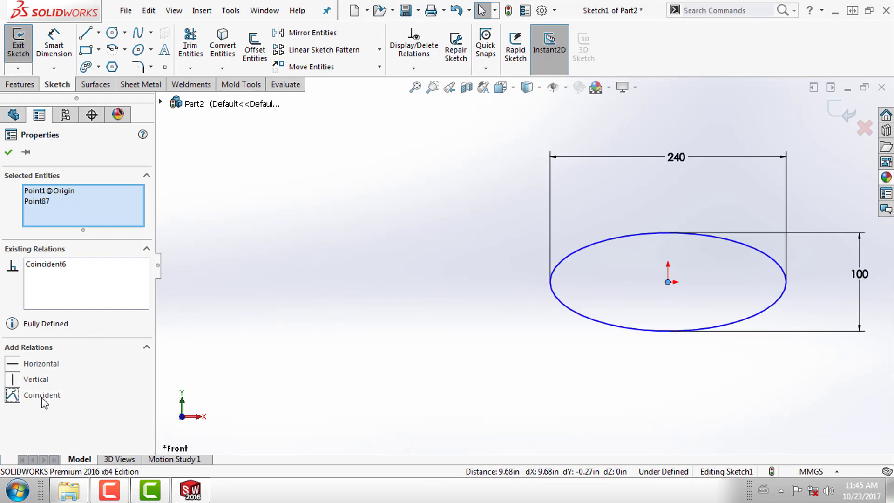
click(469, 294)
scroll(740, 278, up, 2)
scroll(734, 280, down, 2)
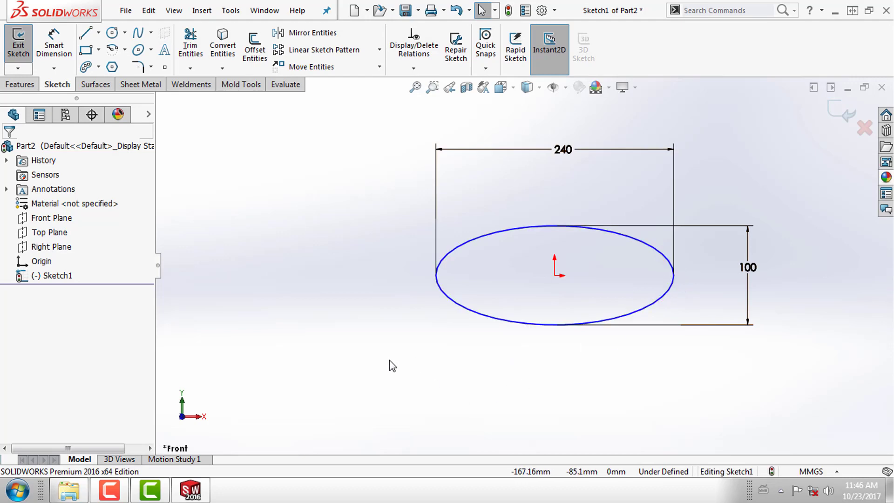
Try to add a dimension from the ellipse's centre to the right end point of its major axis.
right_drag(391, 345, 391, 275)
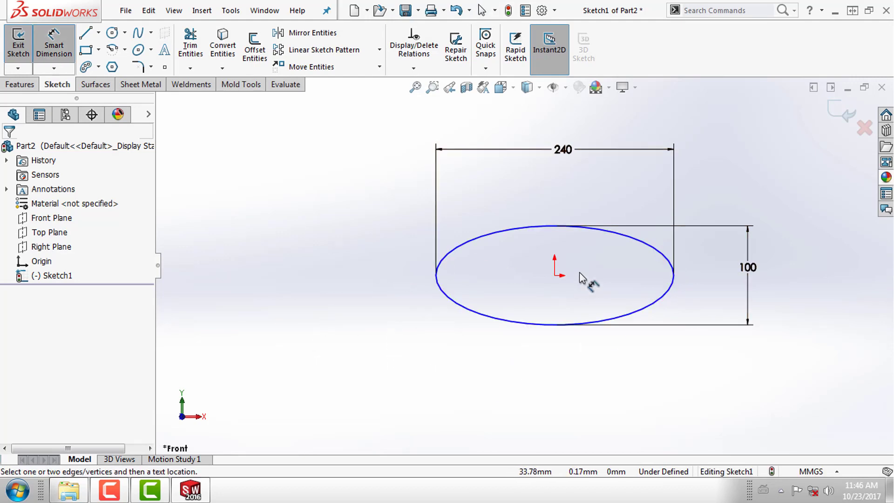
click(555, 277)
click(674, 276)
click(619, 372)
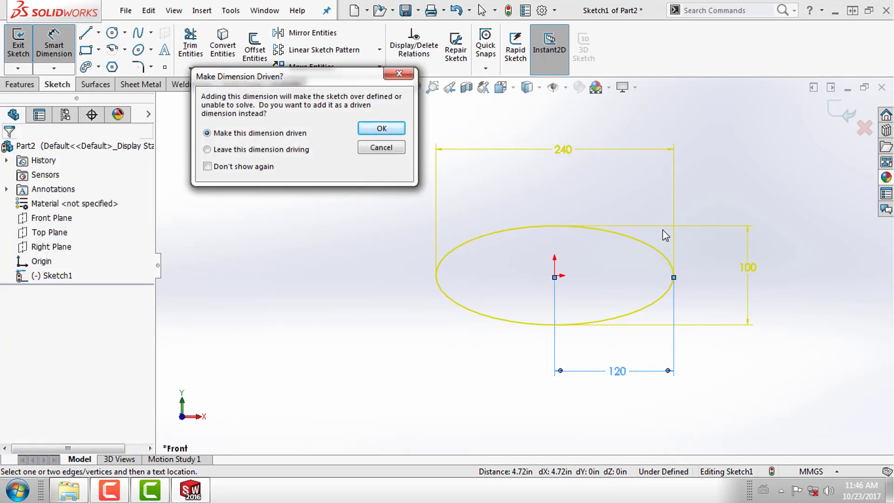
click(387, 150)
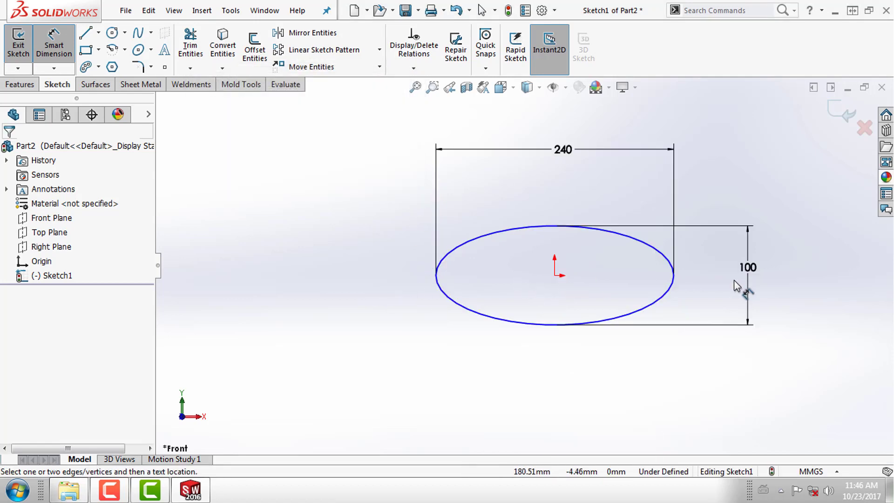
click(751, 329)
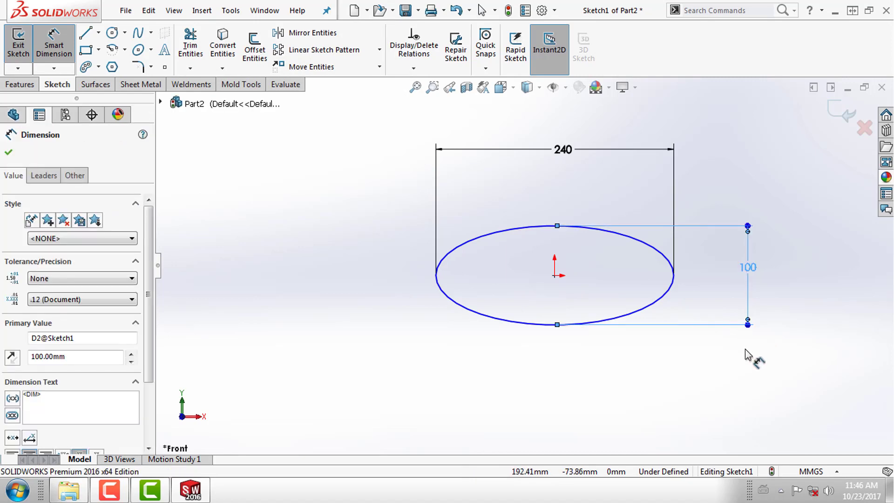
click(745, 368)
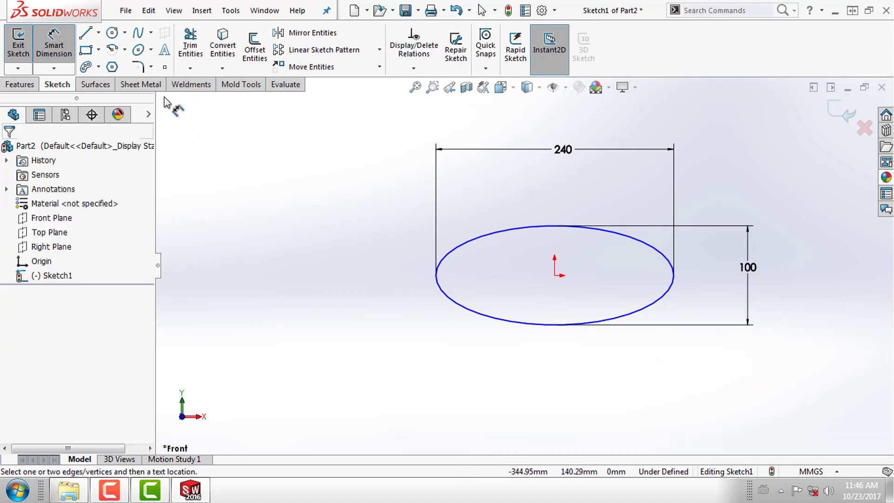
Sketch a partial ellipse left of the dimensioned ellipse with radii of about 71 mm and 82 mm.
click(150, 52)
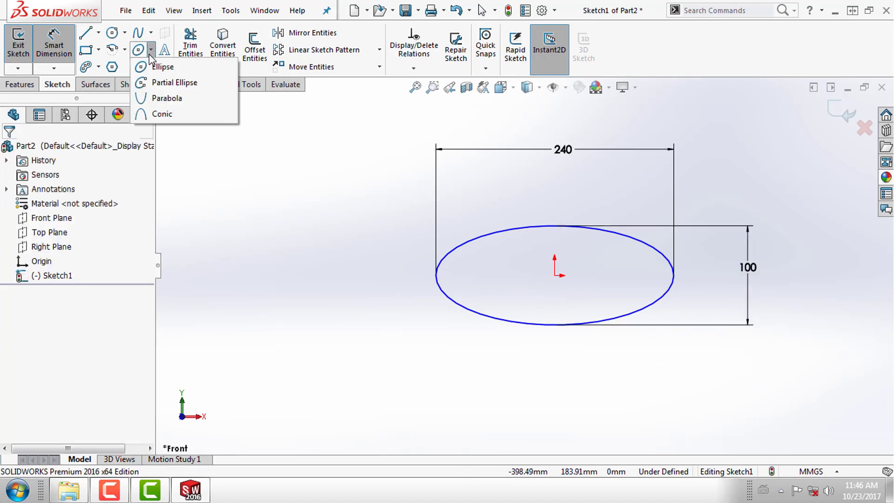
click(176, 85)
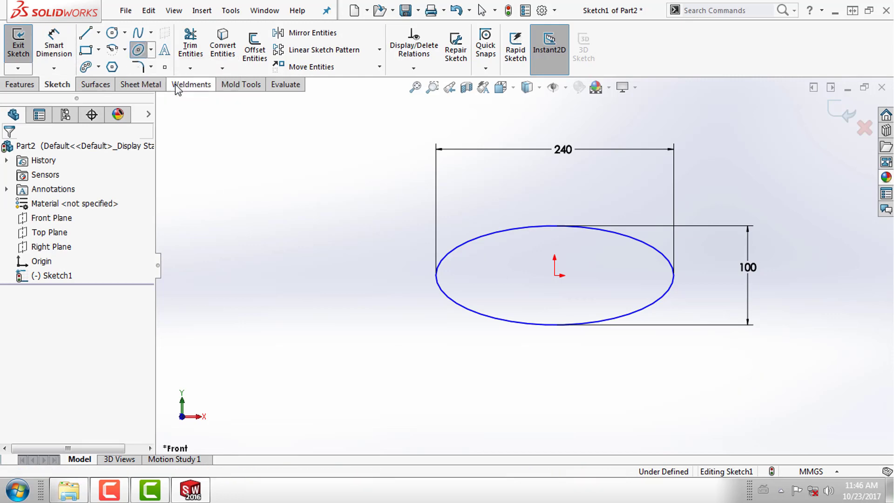
click(354, 294)
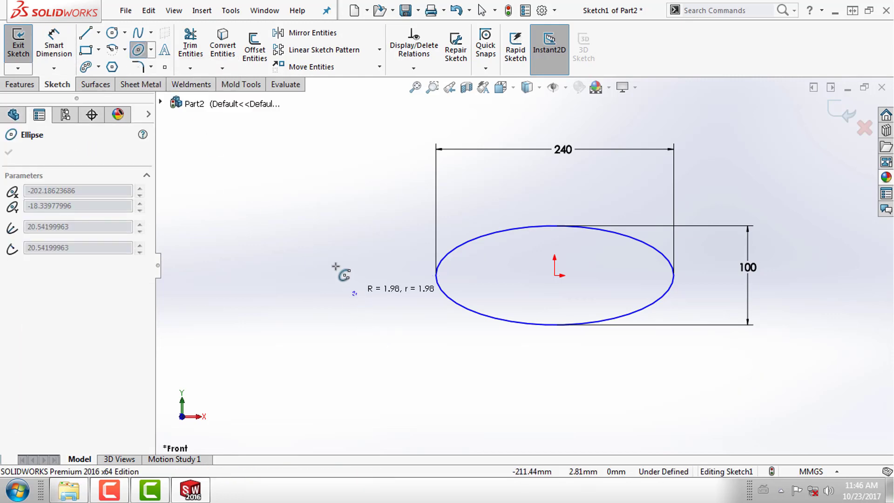
click(306, 243)
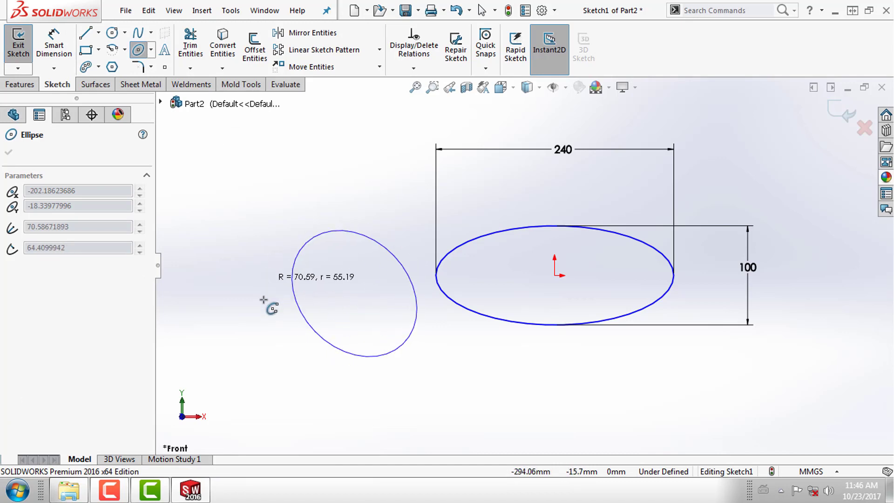
click(289, 343)
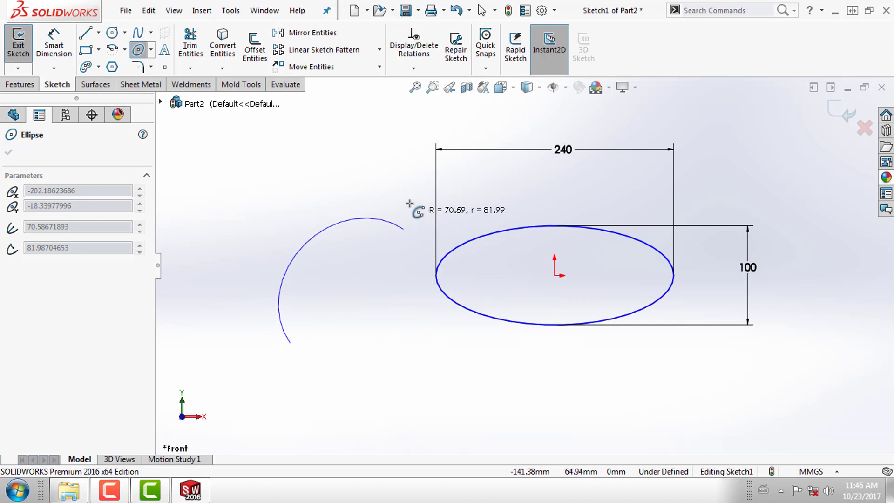
click(391, 223)
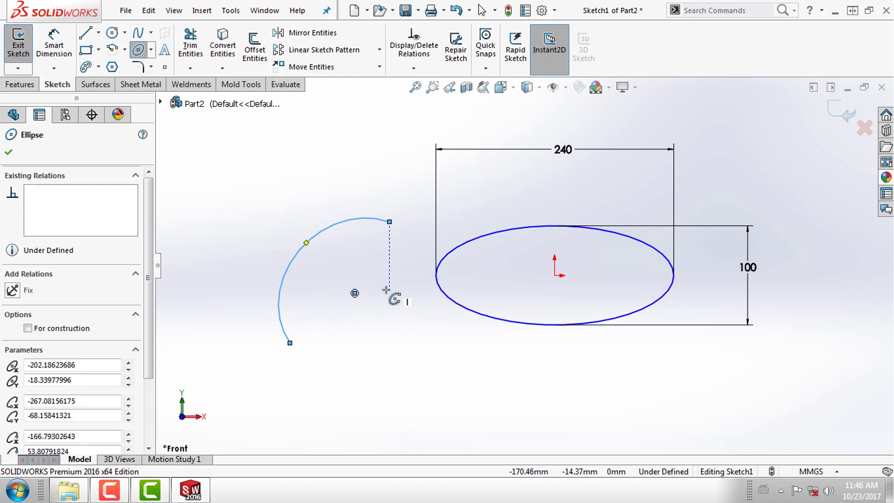
Sketch a second partial ellipse to the lower right of the dimensioned ellipse with radii of about 66 mm and 65 mm.
scroll(516, 337, up, 3)
scroll(645, 321, down, 4)
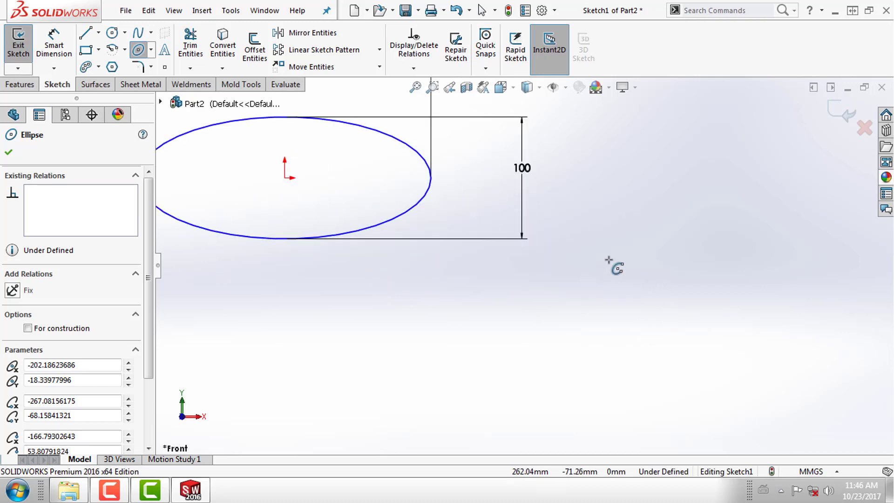
click(645, 317)
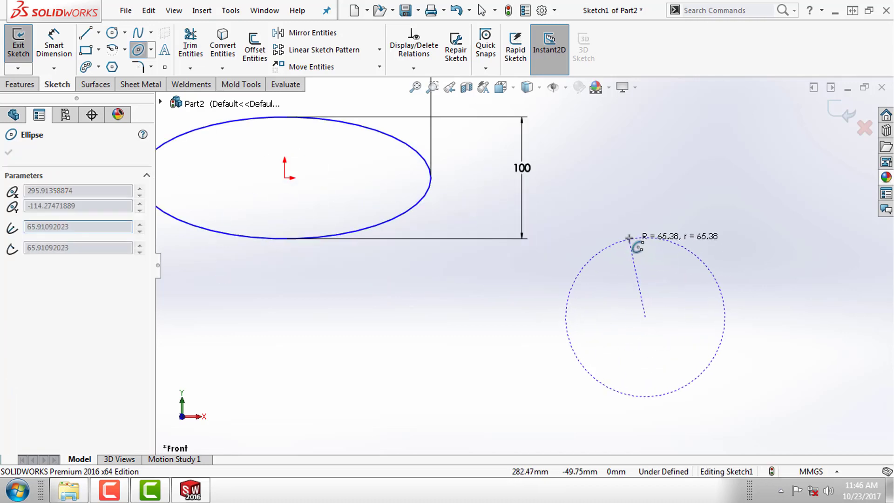
click(632, 238)
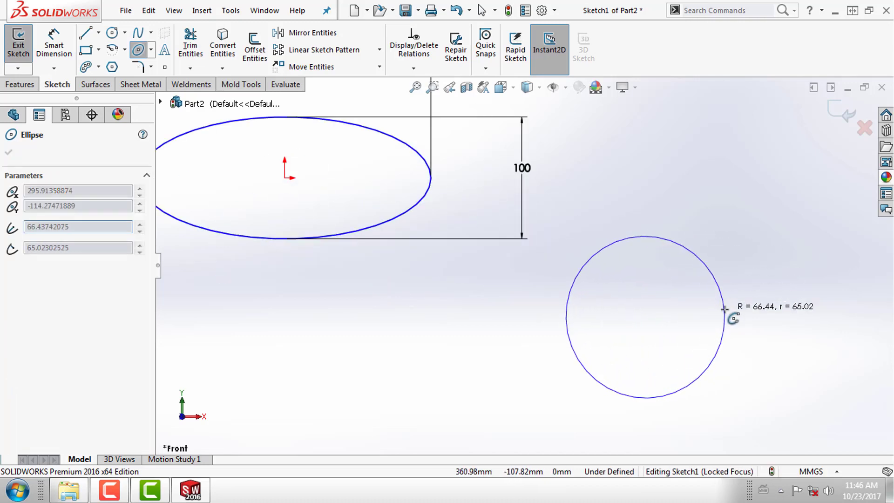
click(727, 317)
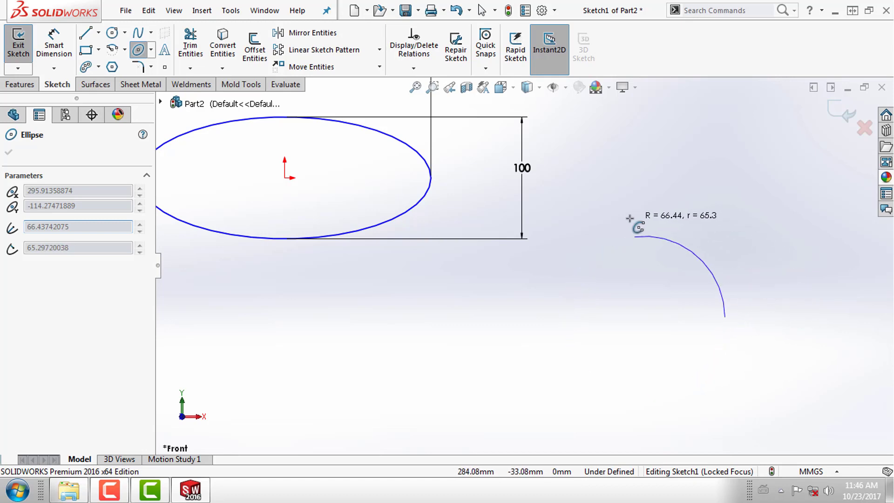
click(611, 224)
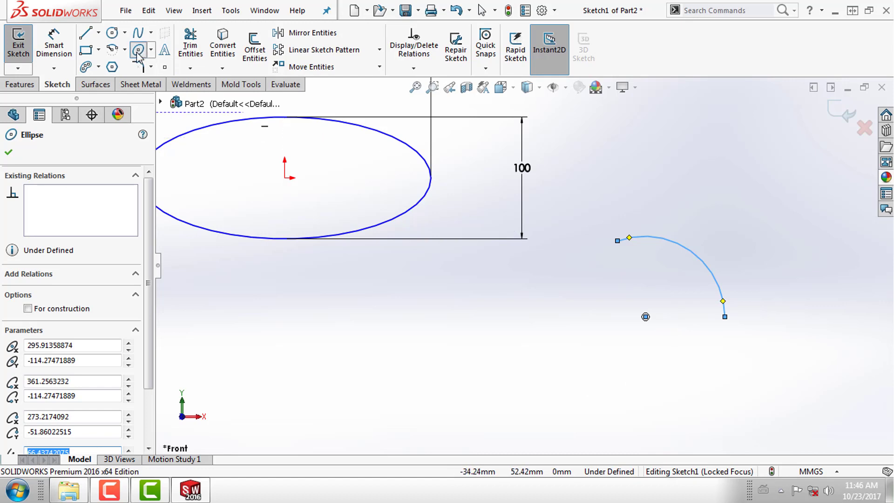
Sketch an upward-opening parabola below the ellipse with its vertex about 68 mm below its focus.
click(151, 50)
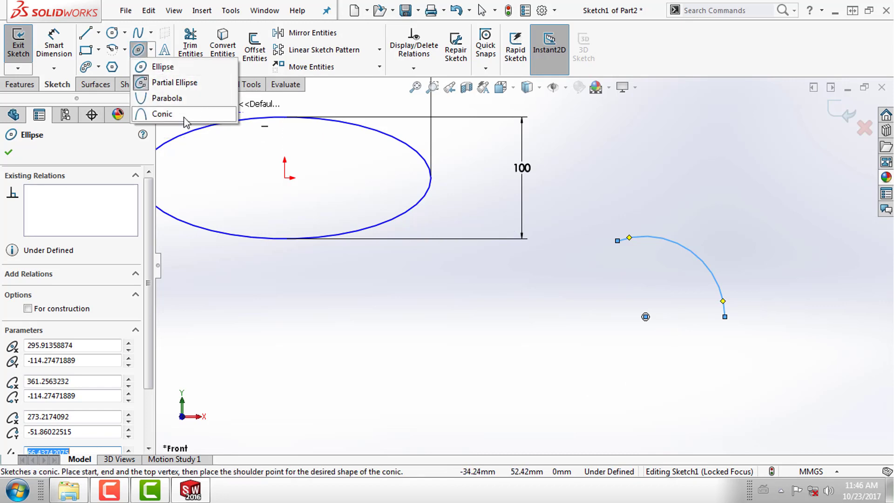
click(184, 101)
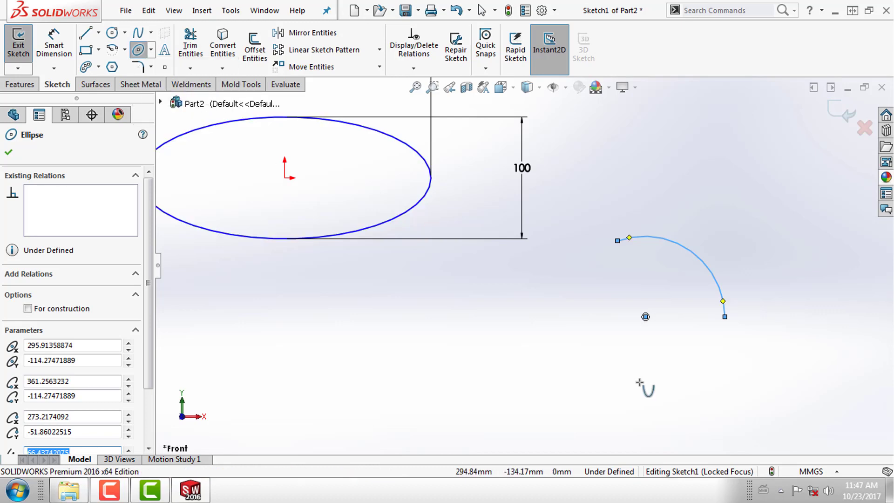
click(413, 334)
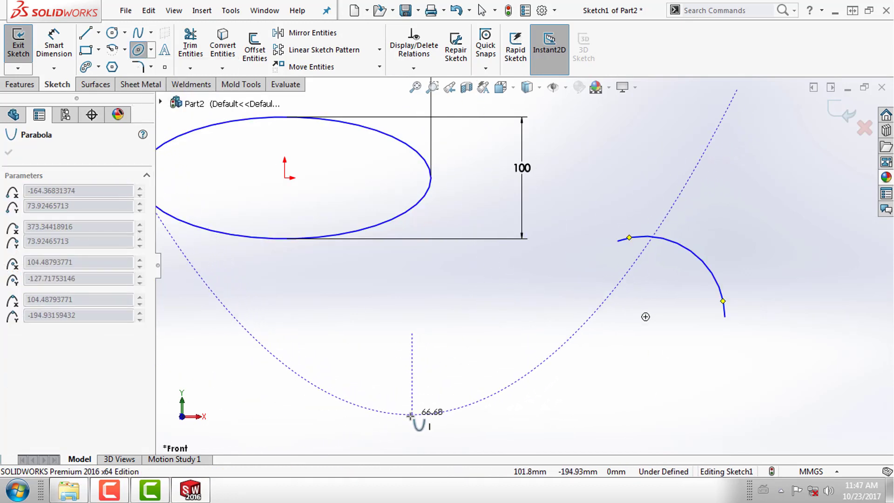
click(588, 317)
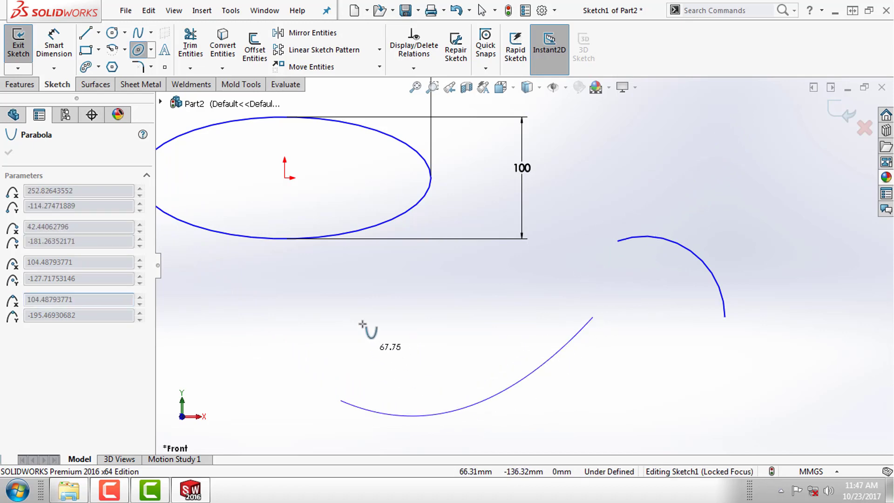
click(210, 267)
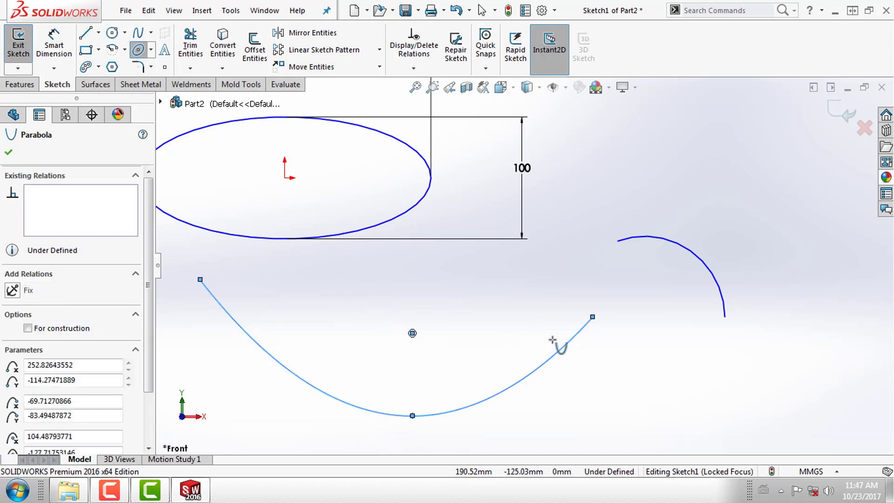
Sketch a second parabola far right of the other curves, with its focus at about X 1258, Y -101 mm and vertex at Y -253 mm.
scroll(573, 342, up, 5)
scroll(829, 289, up, 3)
scroll(861, 284, down, 5)
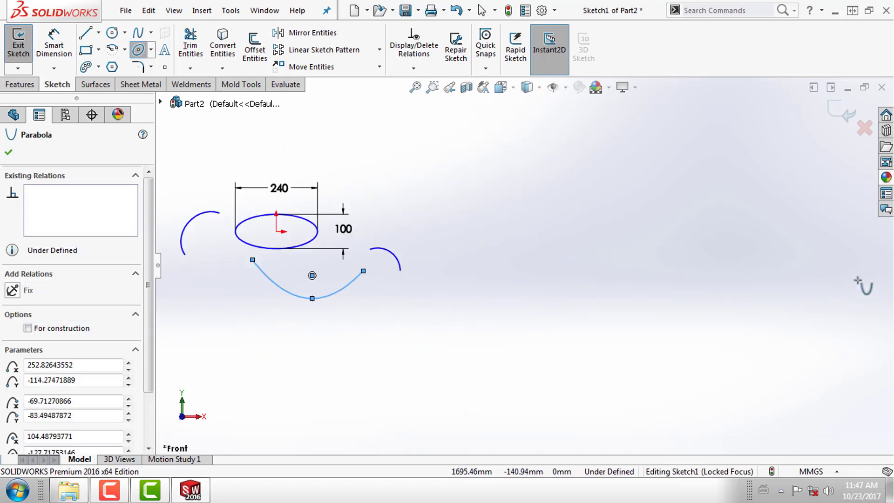
click(591, 241)
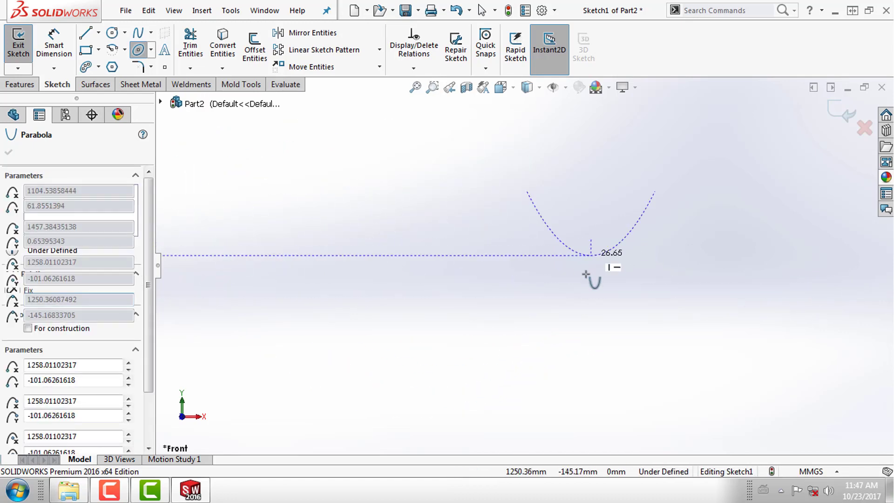
click(591, 332)
click(640, 243)
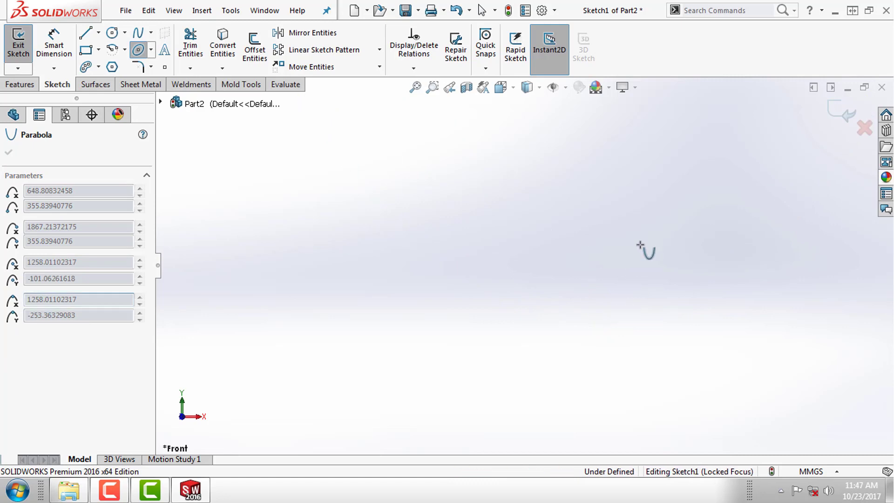
click(503, 237)
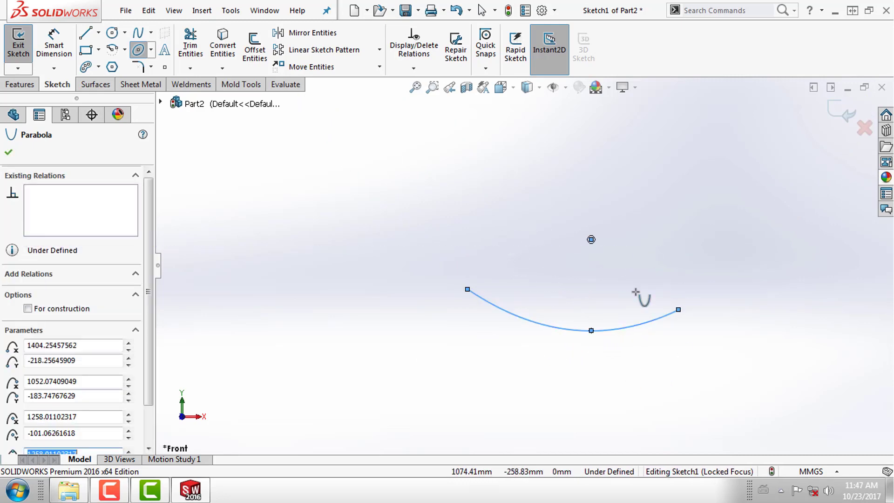
scroll(651, 331, down, 1)
scroll(528, 352, up, 3)
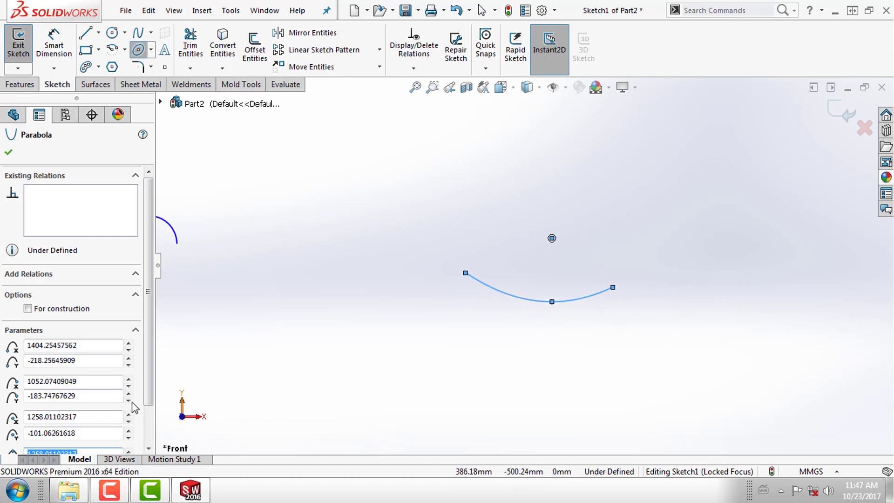
scroll(143, 316, down, 2)
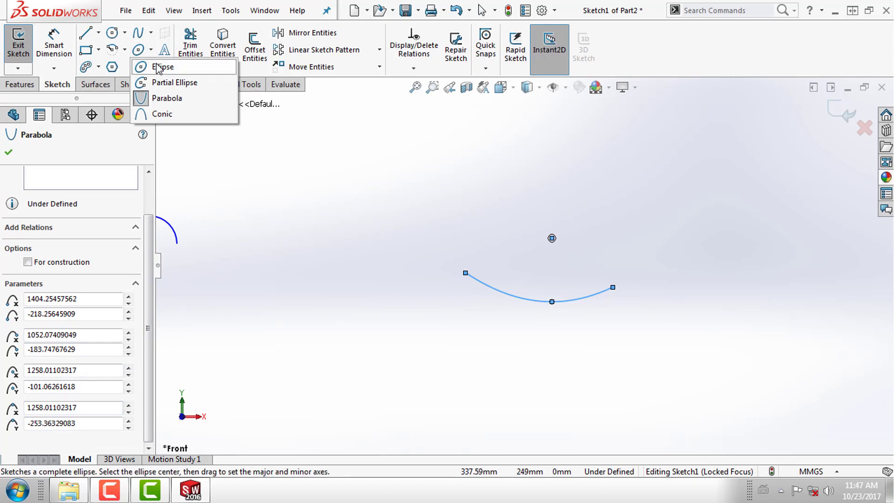
Sketch a rightward-opening conic to the right of the second parabola, with its upper end at about X 2237, Y -176 mm.
click(183, 116)
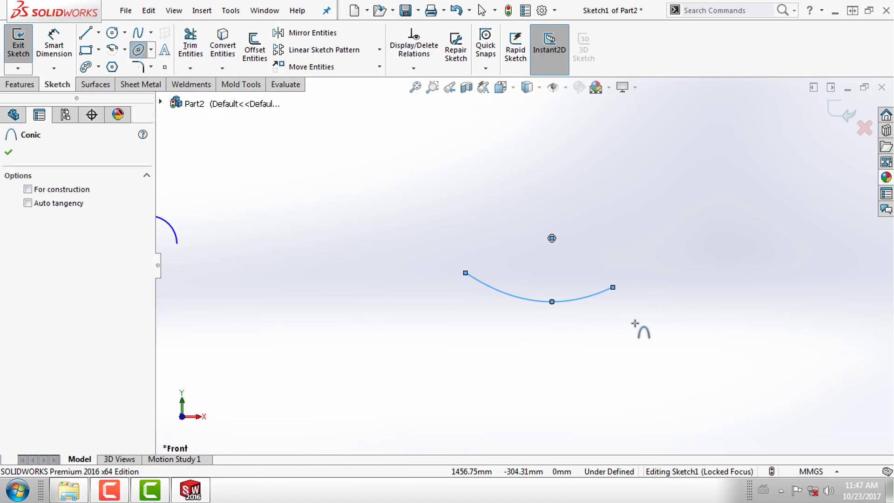
scroll(636, 322, up, 6)
scroll(764, 301, down, 3)
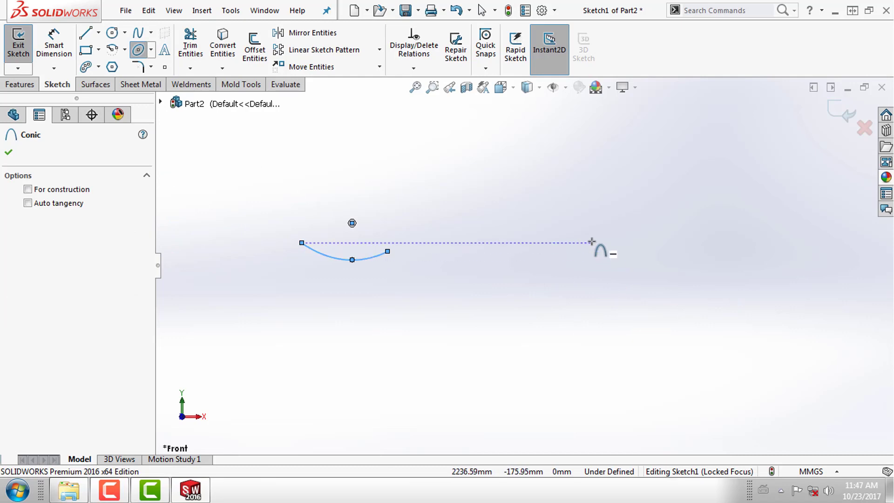
click(592, 242)
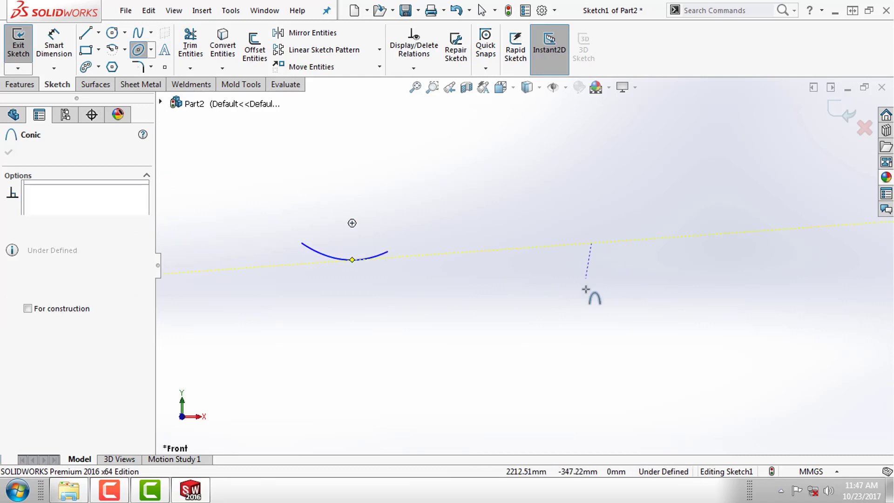
click(597, 315)
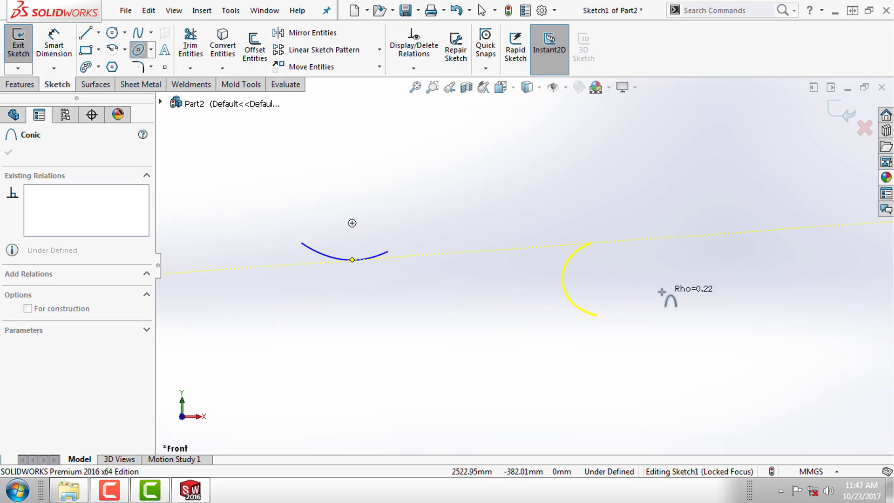
click(463, 297)
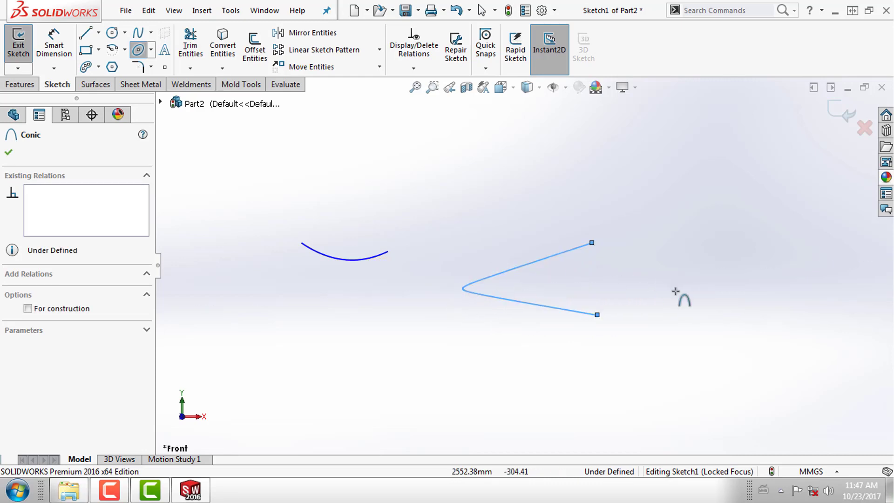
Sketch a second rightward-opening conic to the right of the first one, with a Rho of about 0.91.
scroll(685, 298, up, 2)
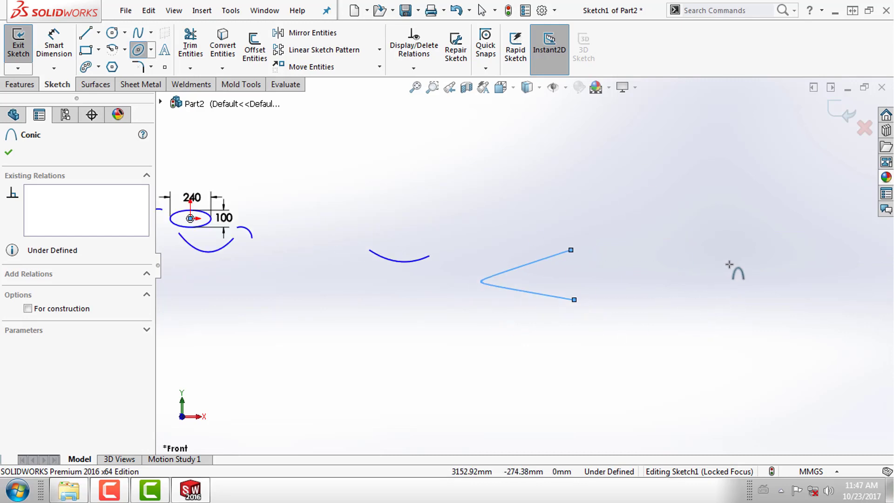
scroll(735, 266, down, 3)
click(635, 299)
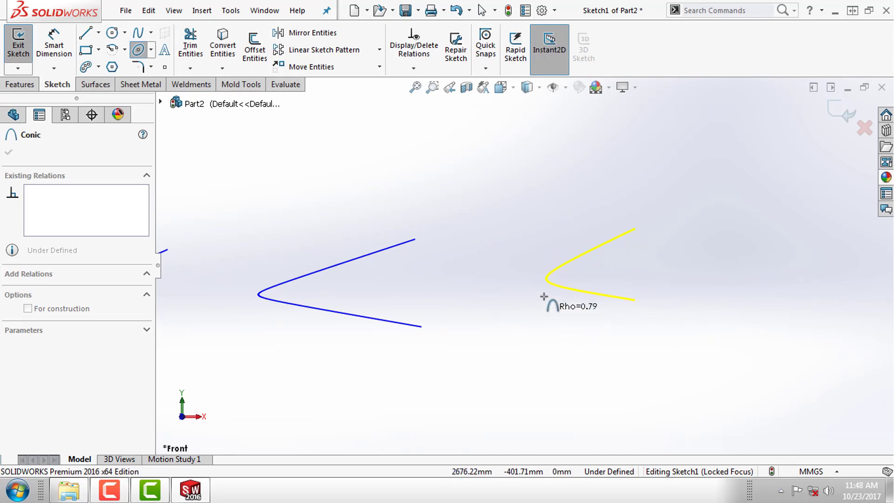
click(537, 285)
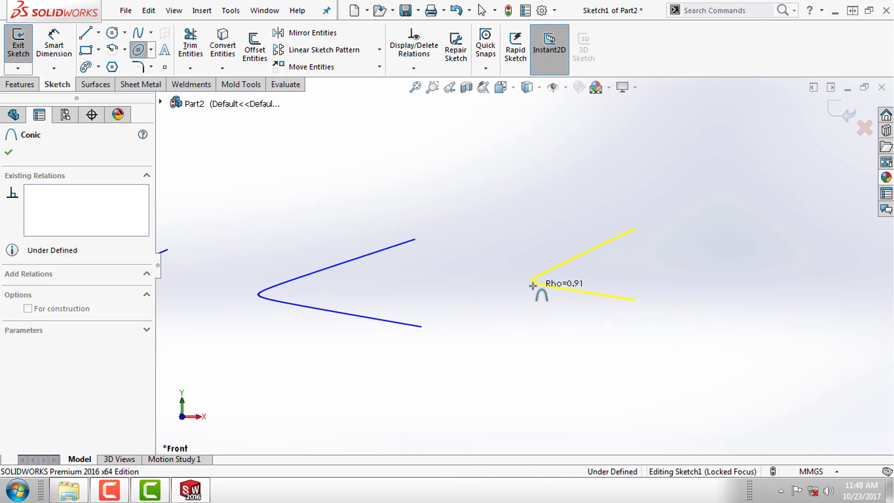
Sketch an upward-opening conic between the two existing conics, with a Rho of about 0.75.
click(425, 178)
click(508, 178)
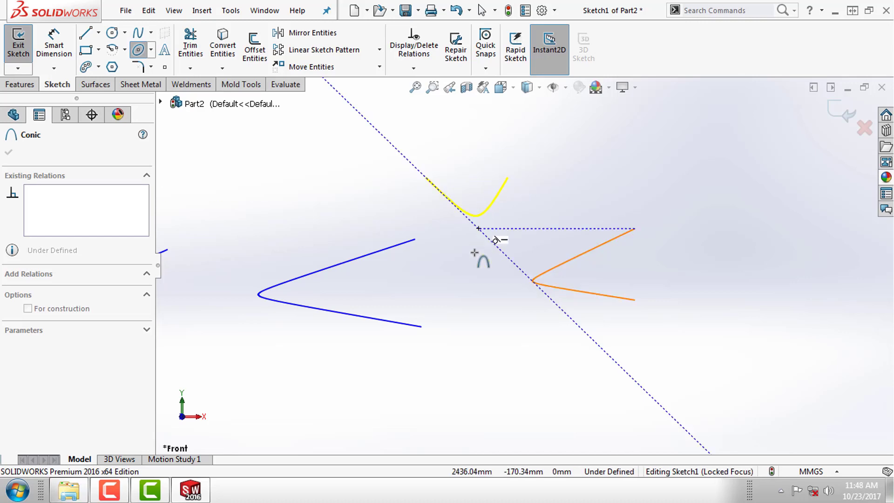
click(468, 283)
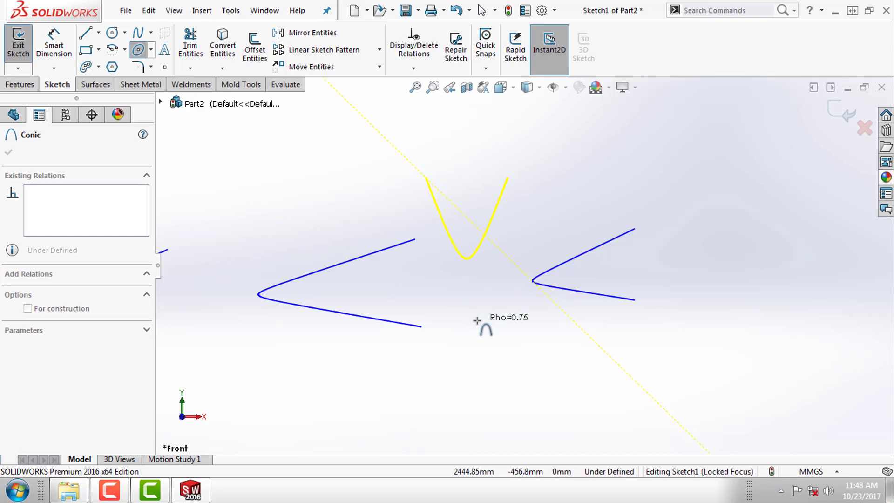
click(477, 321)
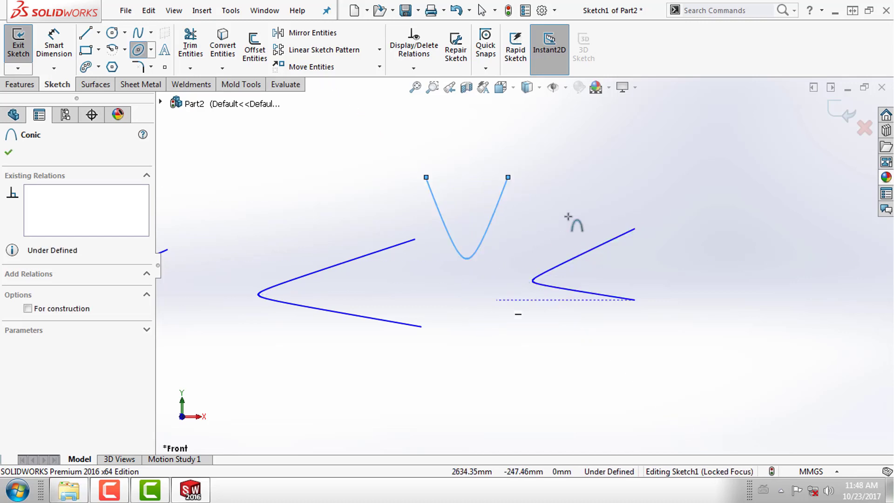
Delete all conics, parabolas, ellipses and dimensions from the sketch.
scroll(518, 289, up, 5)
scroll(404, 255, up, 2)
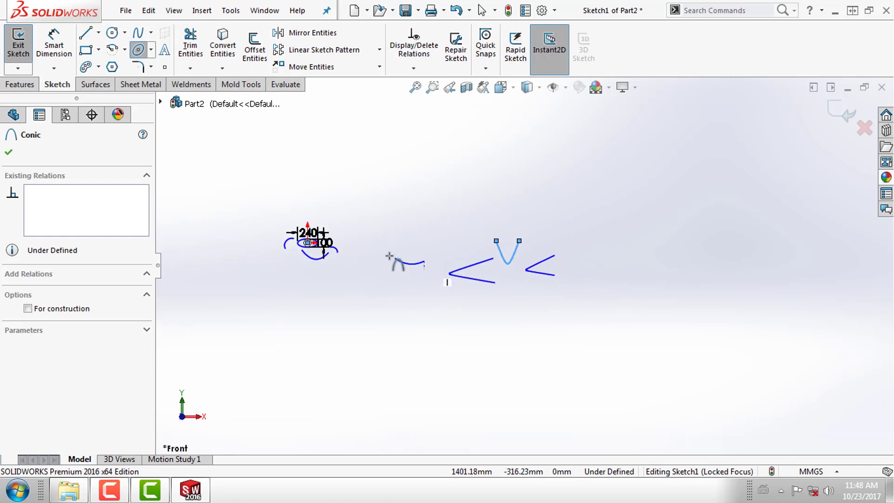
scroll(317, 226, down, 3)
right_click(222, 165)
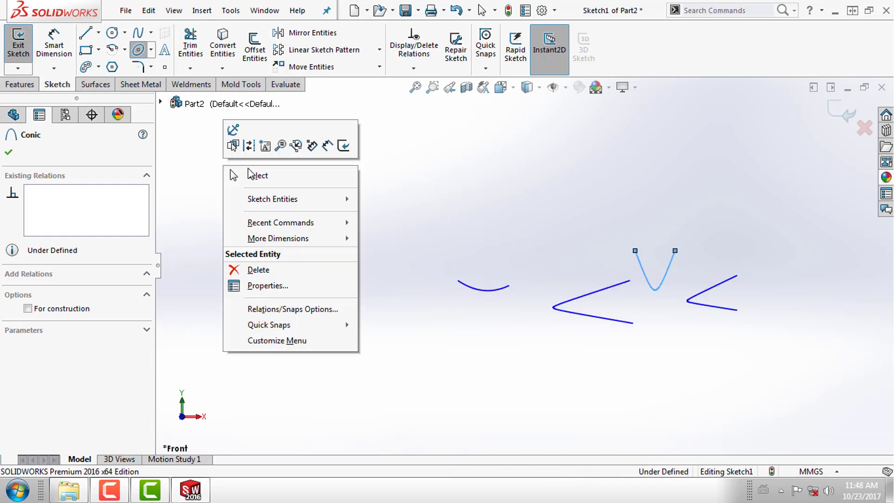
click(247, 174)
mouse_move(225, 140)
mouse_down()
mouse_move(349, 303)
mouse_move(830, 395)
mouse_up()
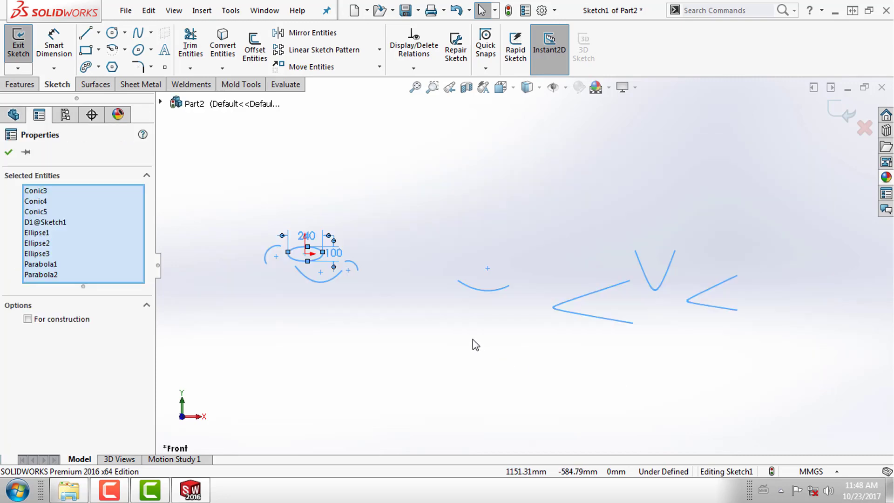
key(Delete)
scroll(326, 261, up, 3)
scroll(330, 221, down, 3)
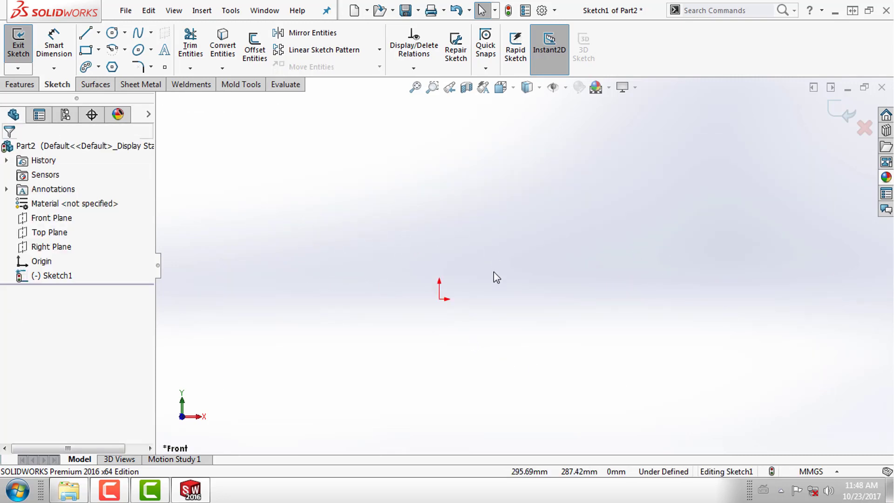
scroll(139, 52, up, 1)
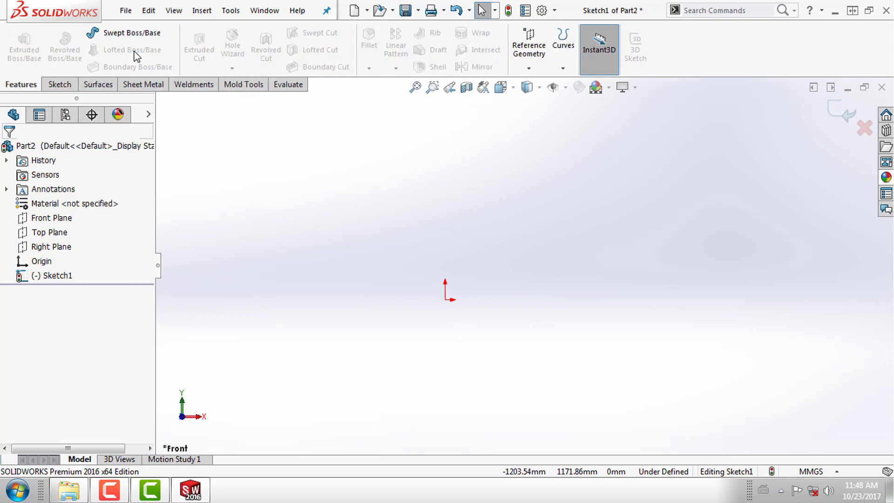
click(72, 83)
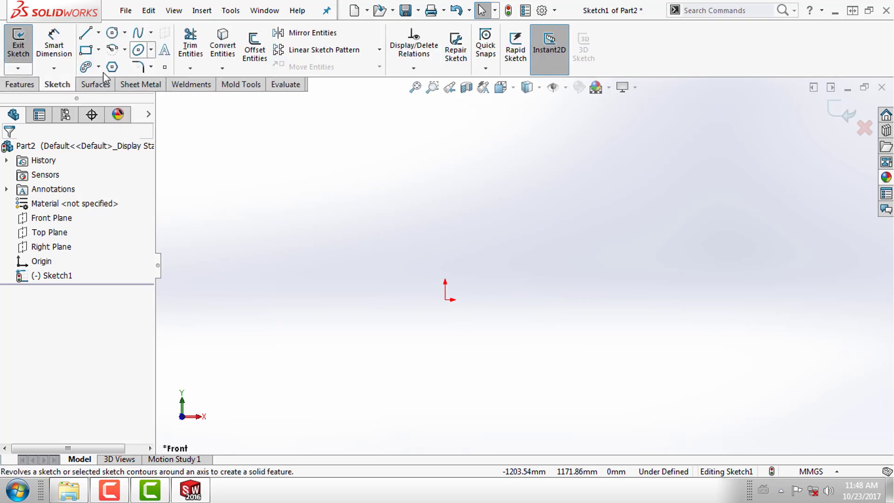
click(151, 50)
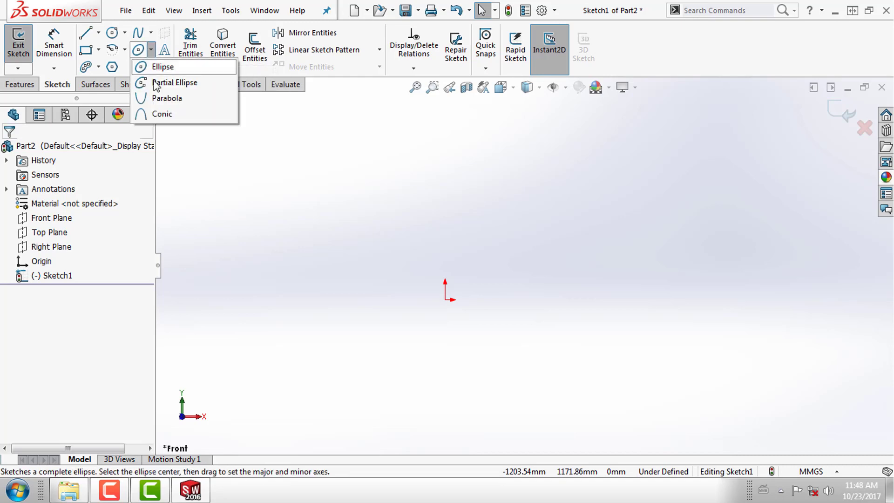